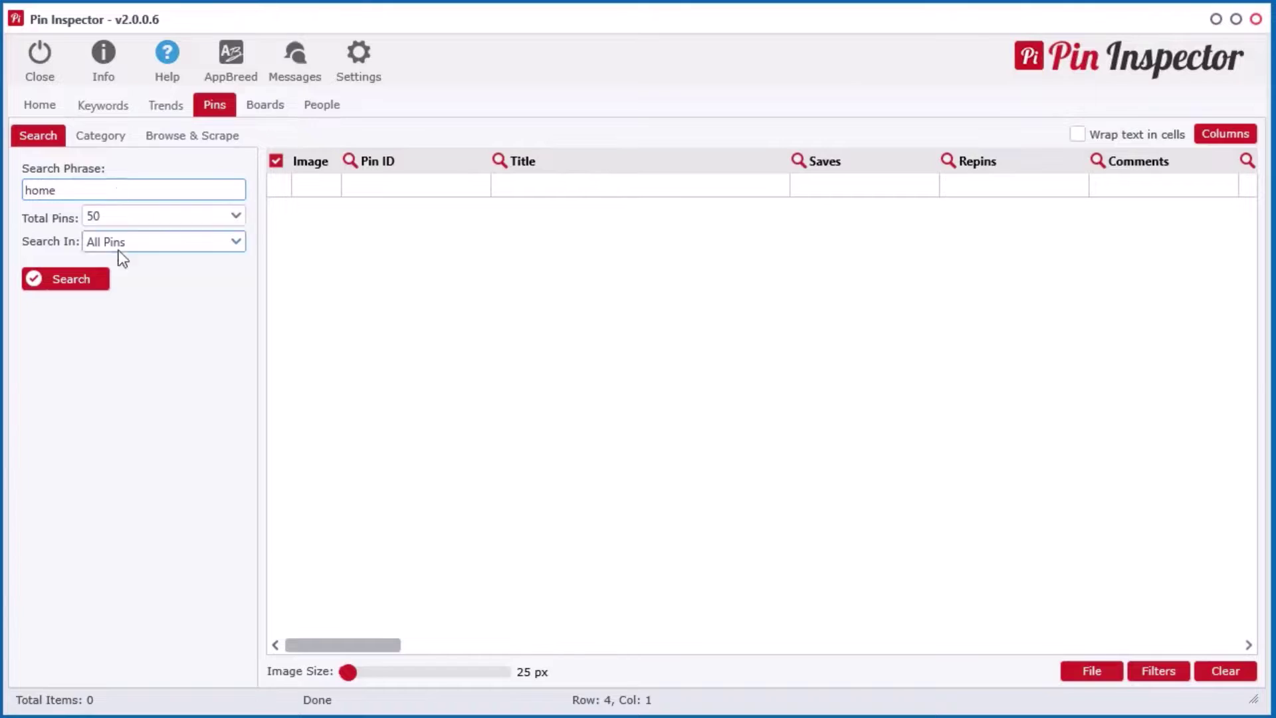
Run the 'home' pin search at 136 px thumbnails, then Google Pinterest's monthly active users
left_click(100, 278)
mouse_move(348, 673)
left_mouse_down()
mouse_move(503, 673)
mouse_move(437, 688)
mouse_move(347, 685)
left_mouse_up()
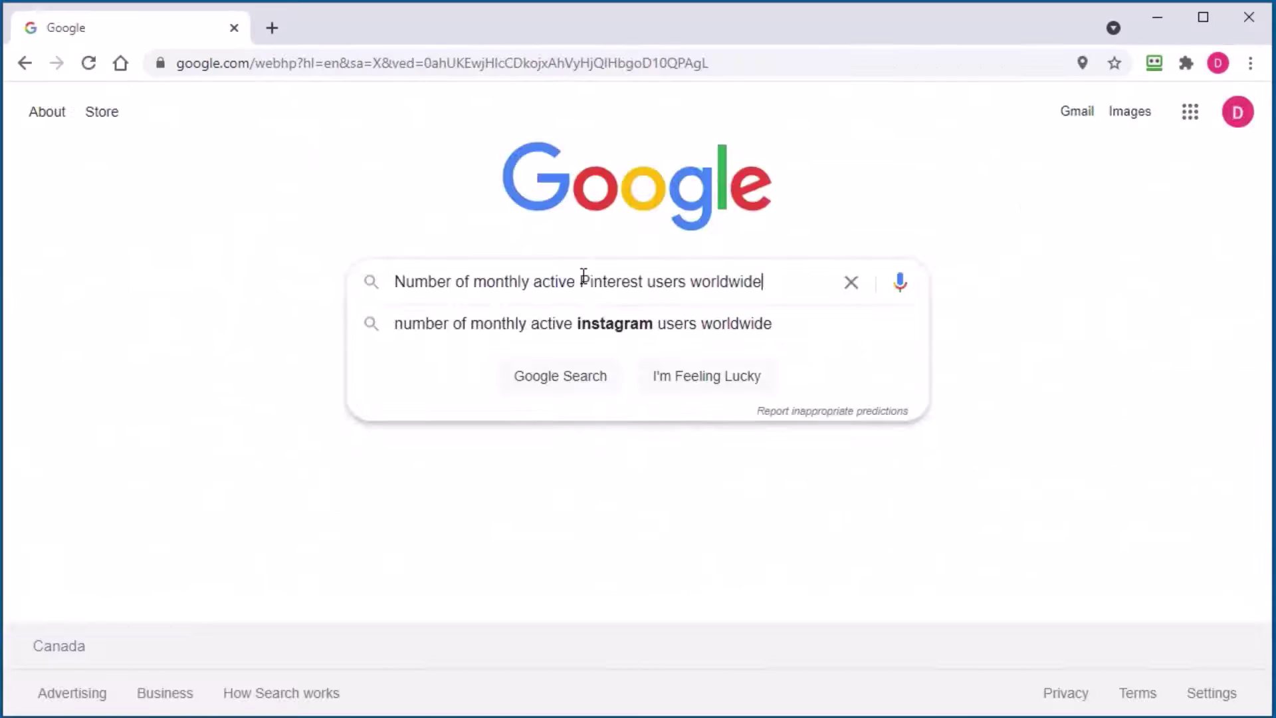
key("Return")
scroll(169, 330, "down", 7)
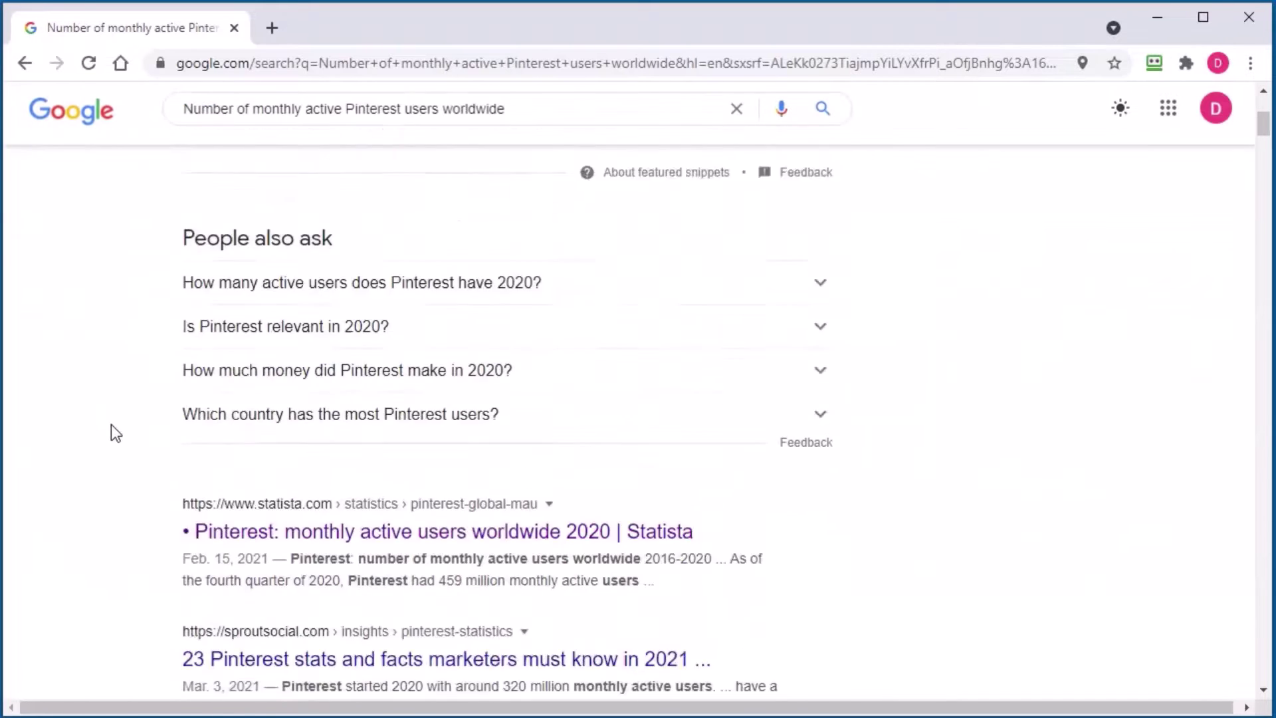
scroll(319, 390, "down", 4)
scroll(664, 525, "down", 2)
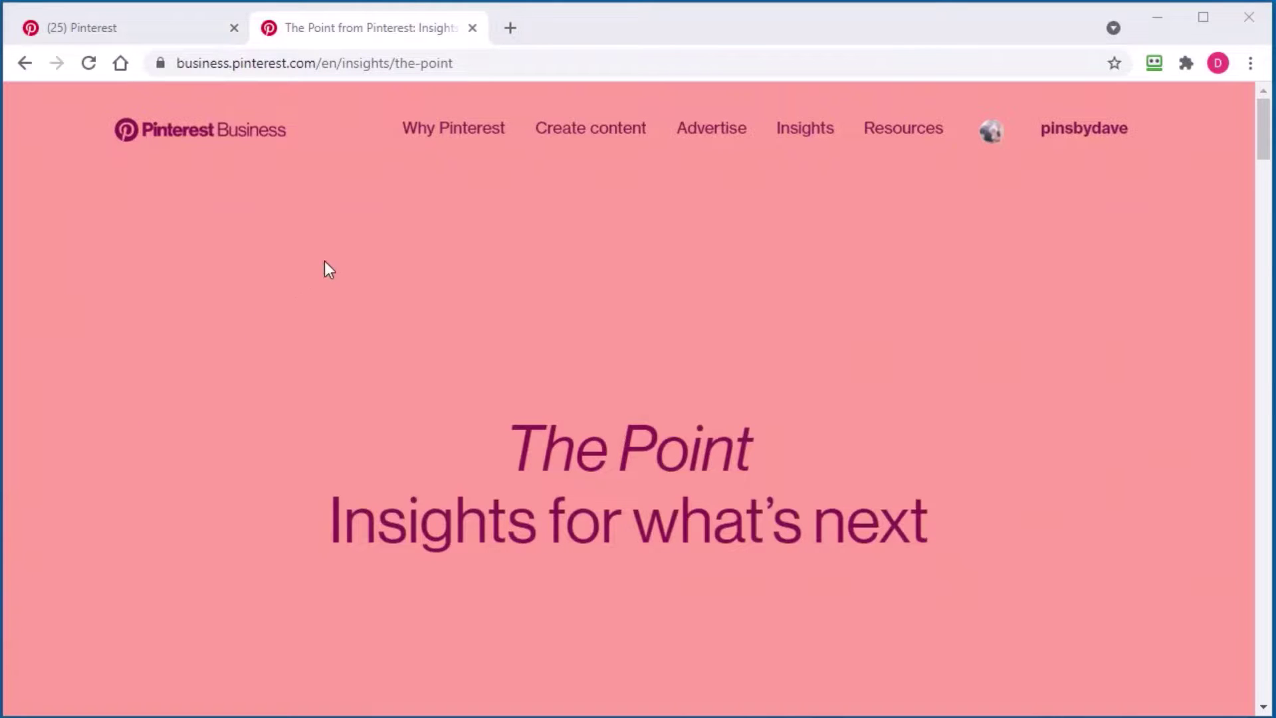
Scroll through The Point's insight articles, then return to the Pinterest shopping-infographic pin tab
scroll(302, 287, "down", 15)
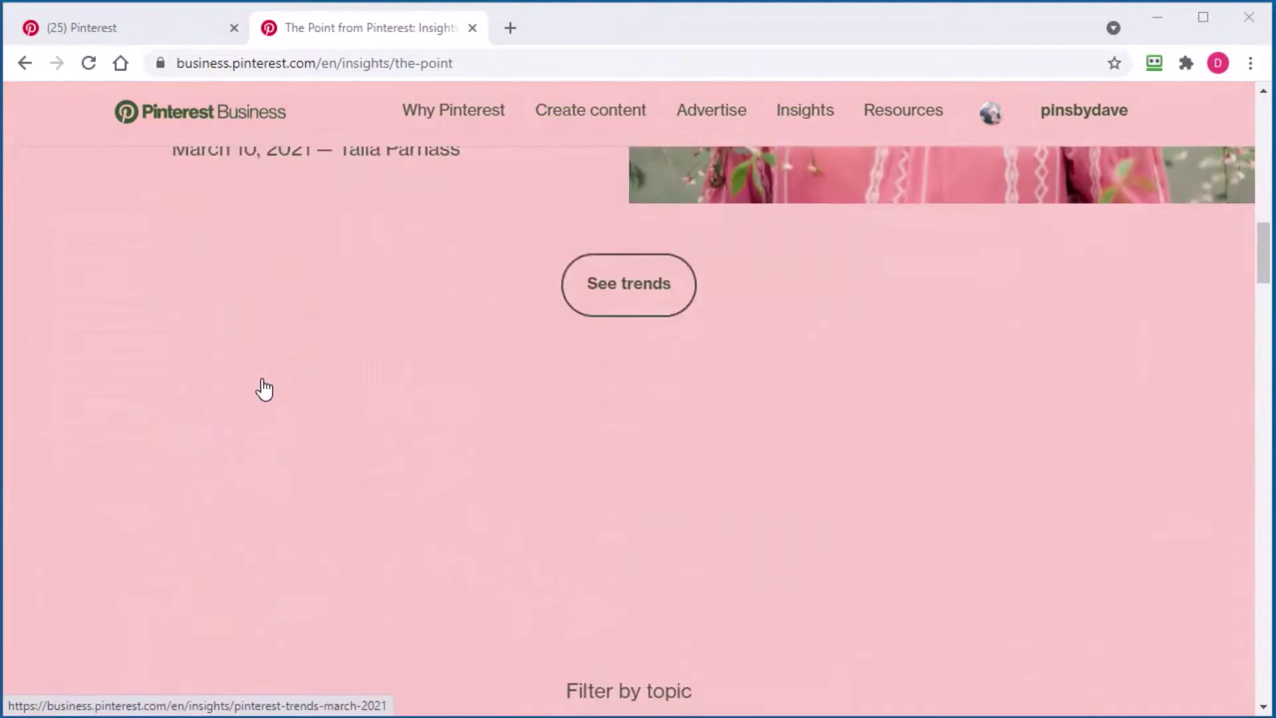
scroll(264, 384, "down", 13)
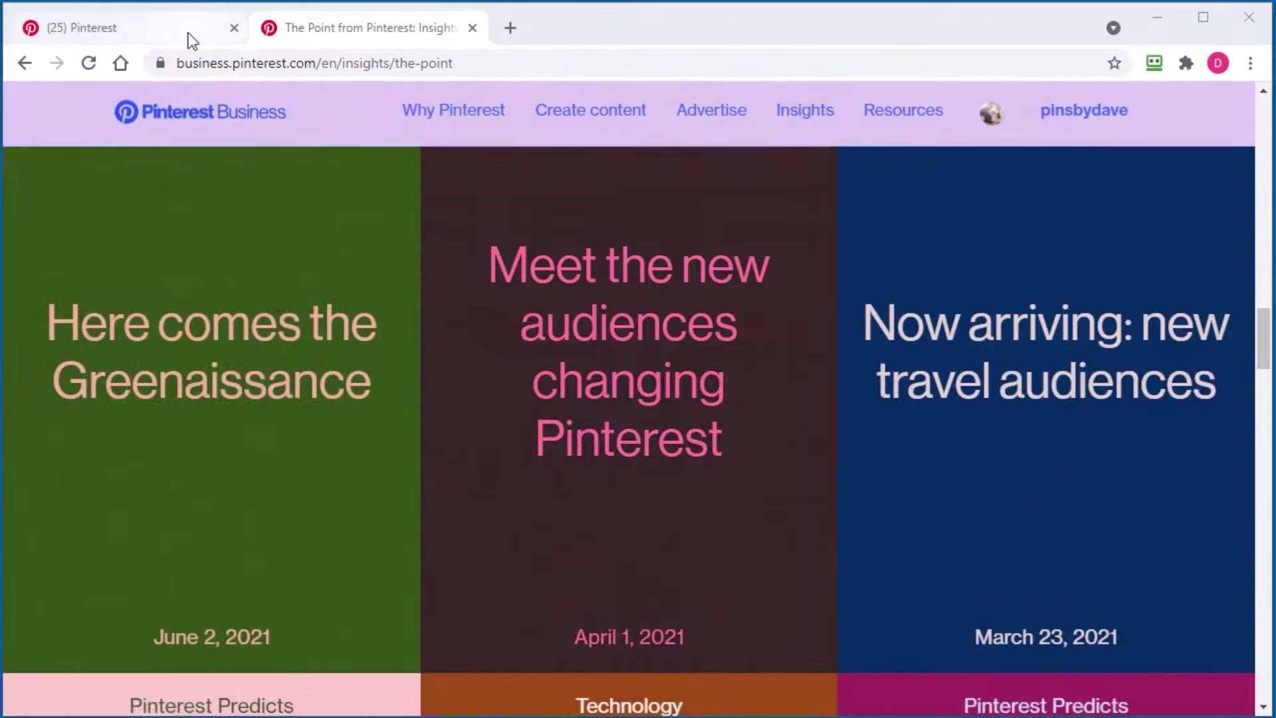
left_click(133, 28)
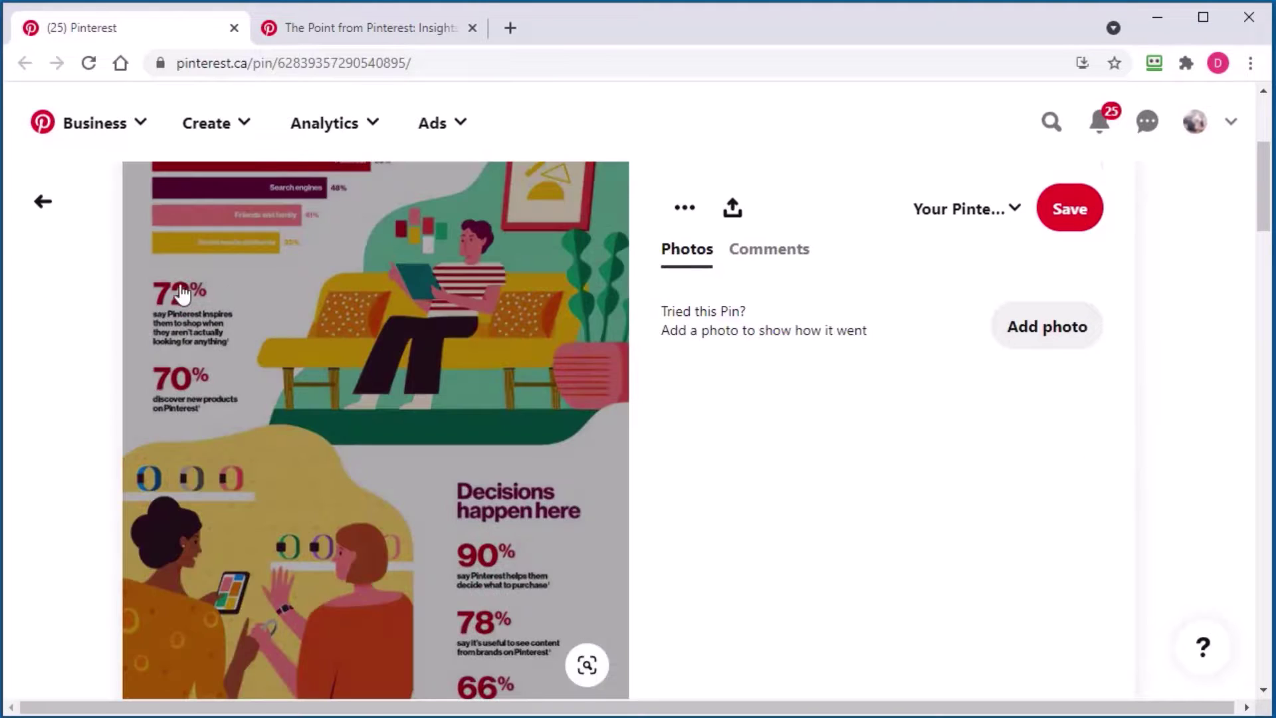
scroll(58, 529, "down", 4)
scroll(58, 529, "down", 12)
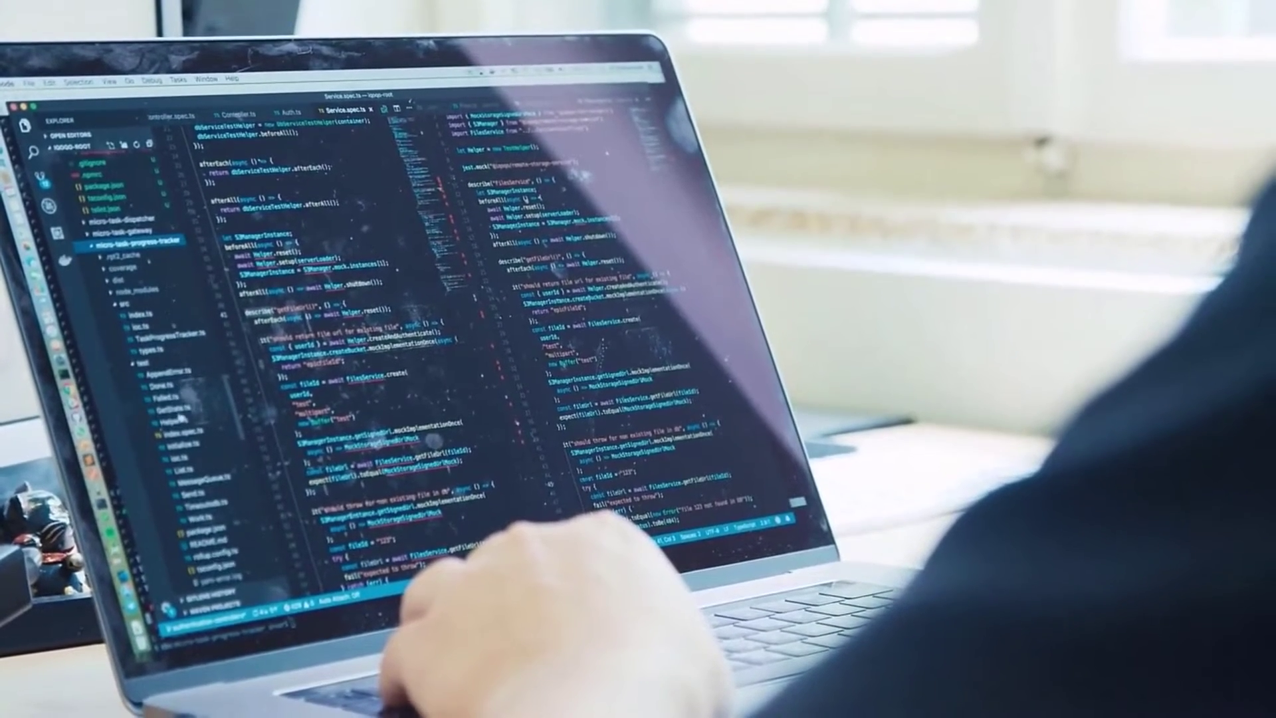
left_click(178, 414)
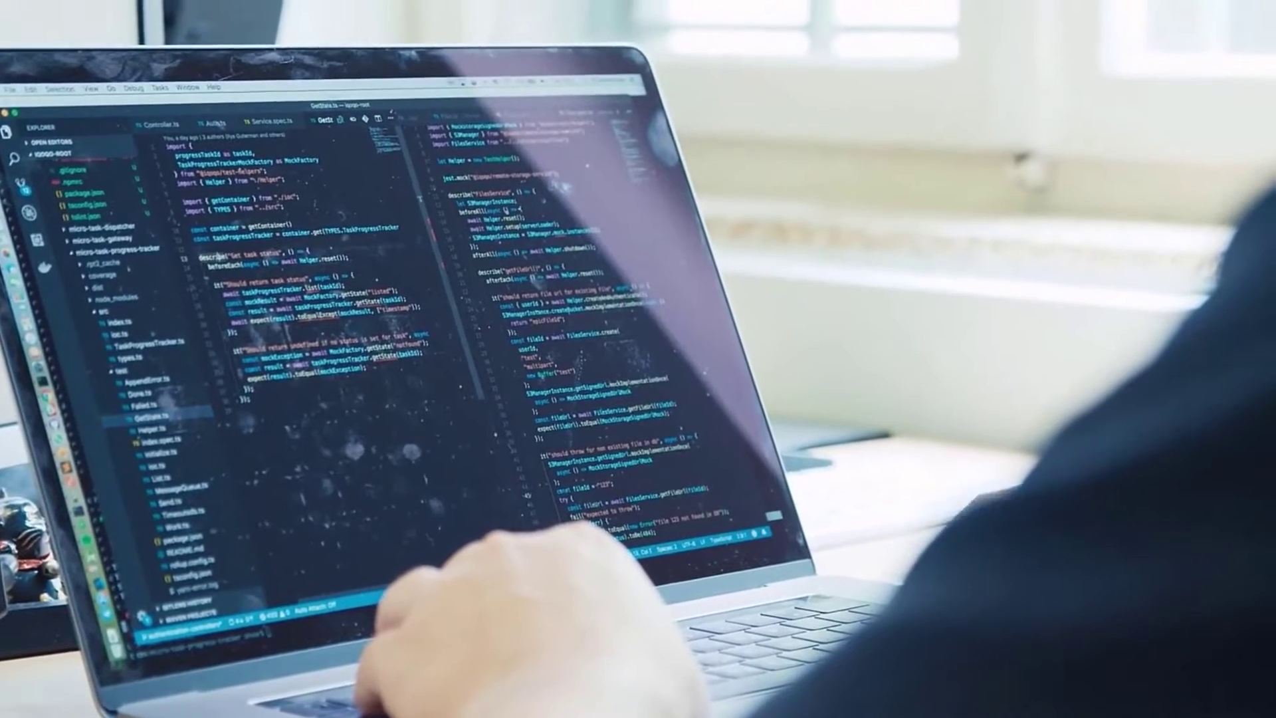
type(".only")
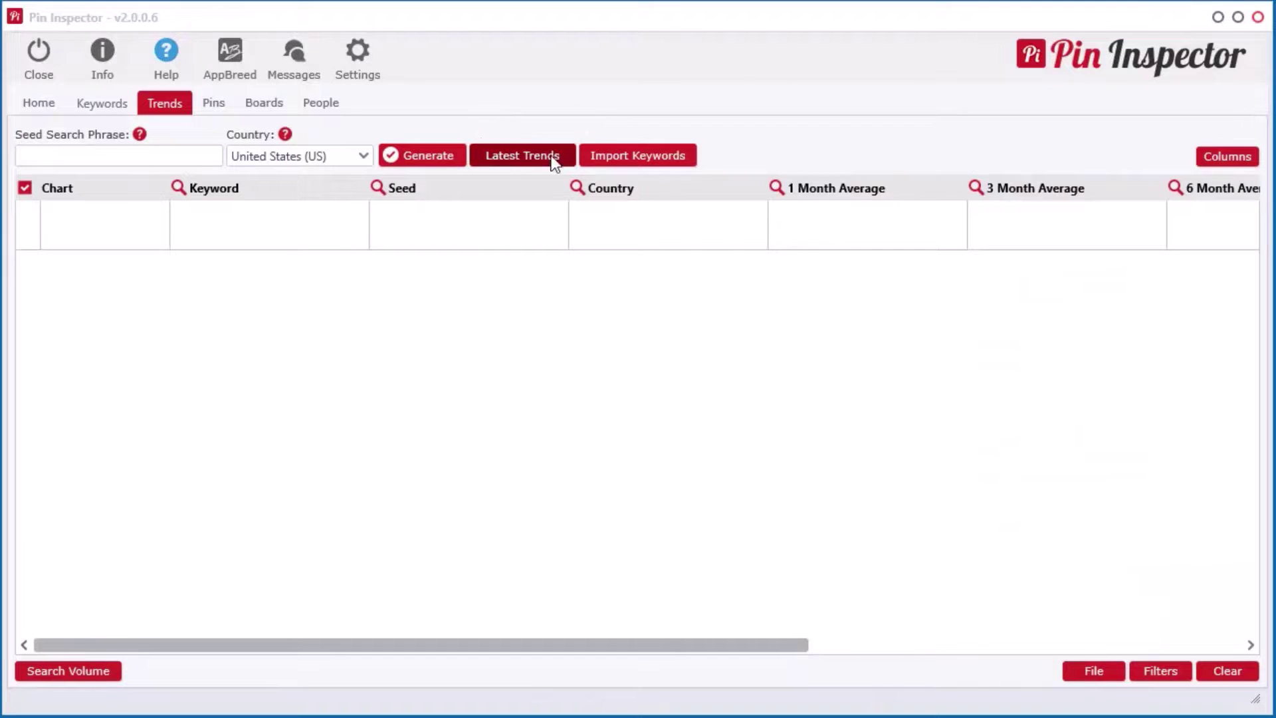
Load the 48 latest US trending keywords and view the camping meals search history chart
left_click(508, 159)
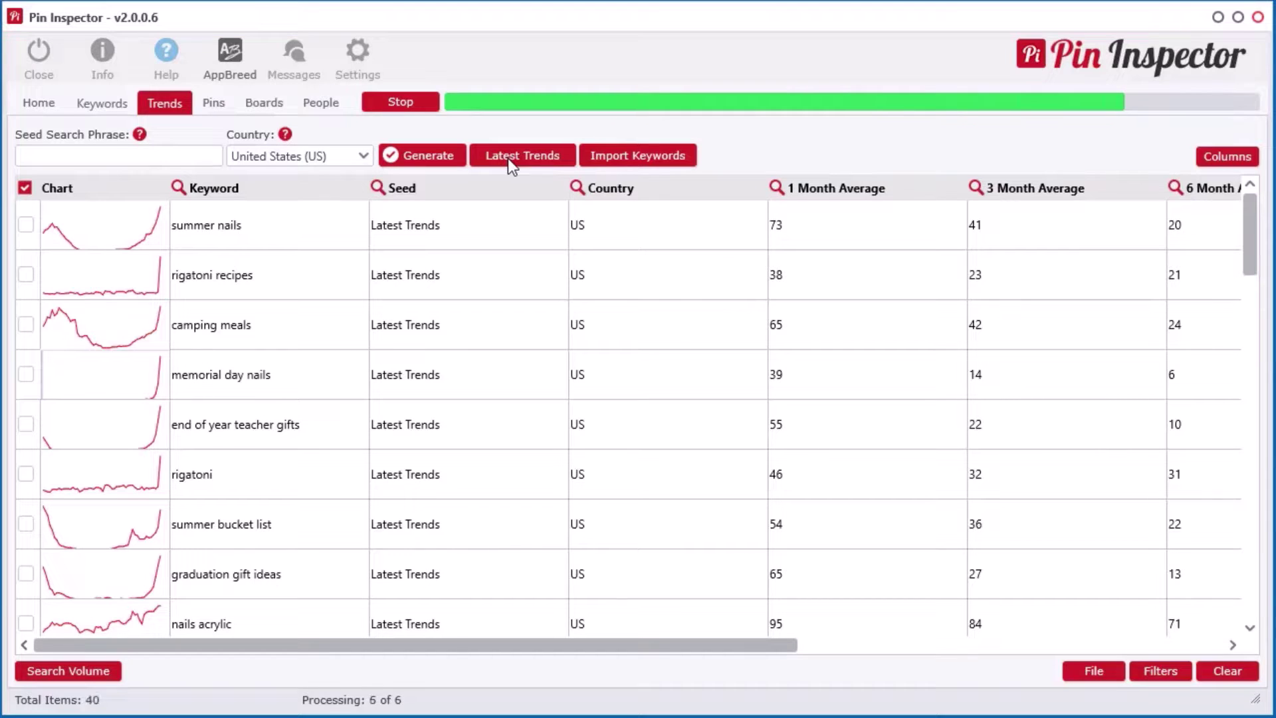
left_click(103, 333)
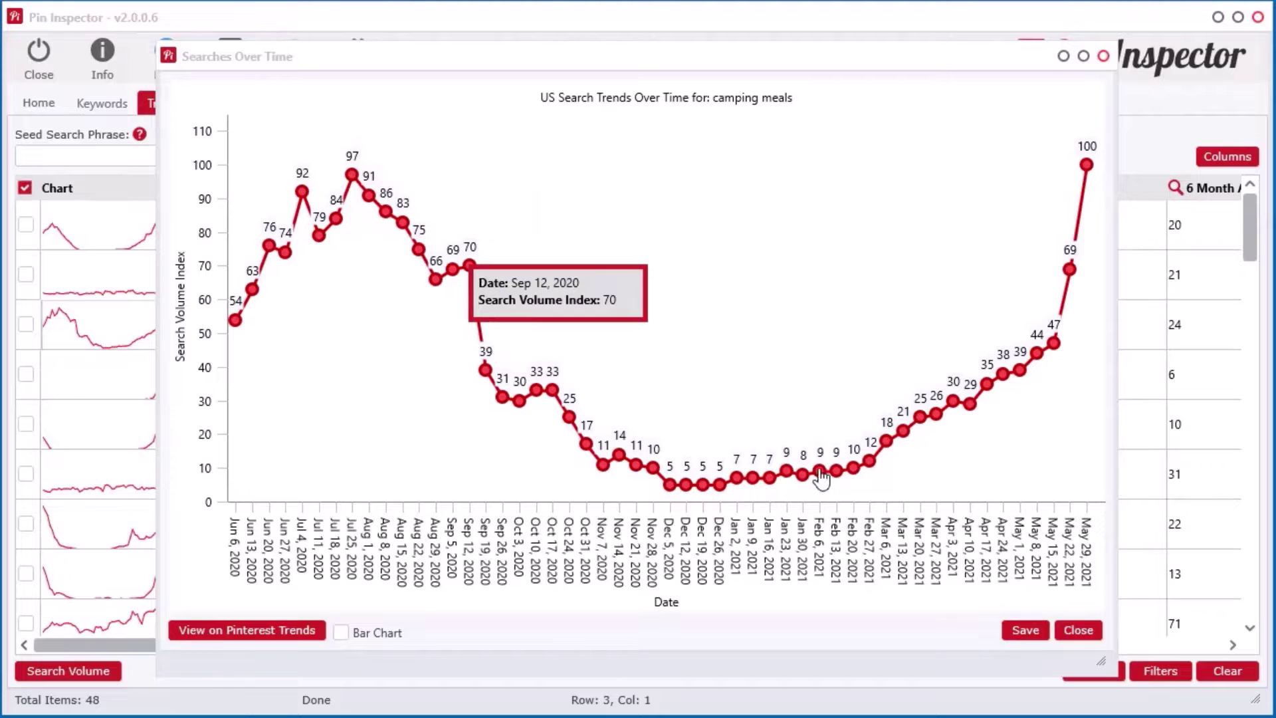
mouse_move(1071, 270)
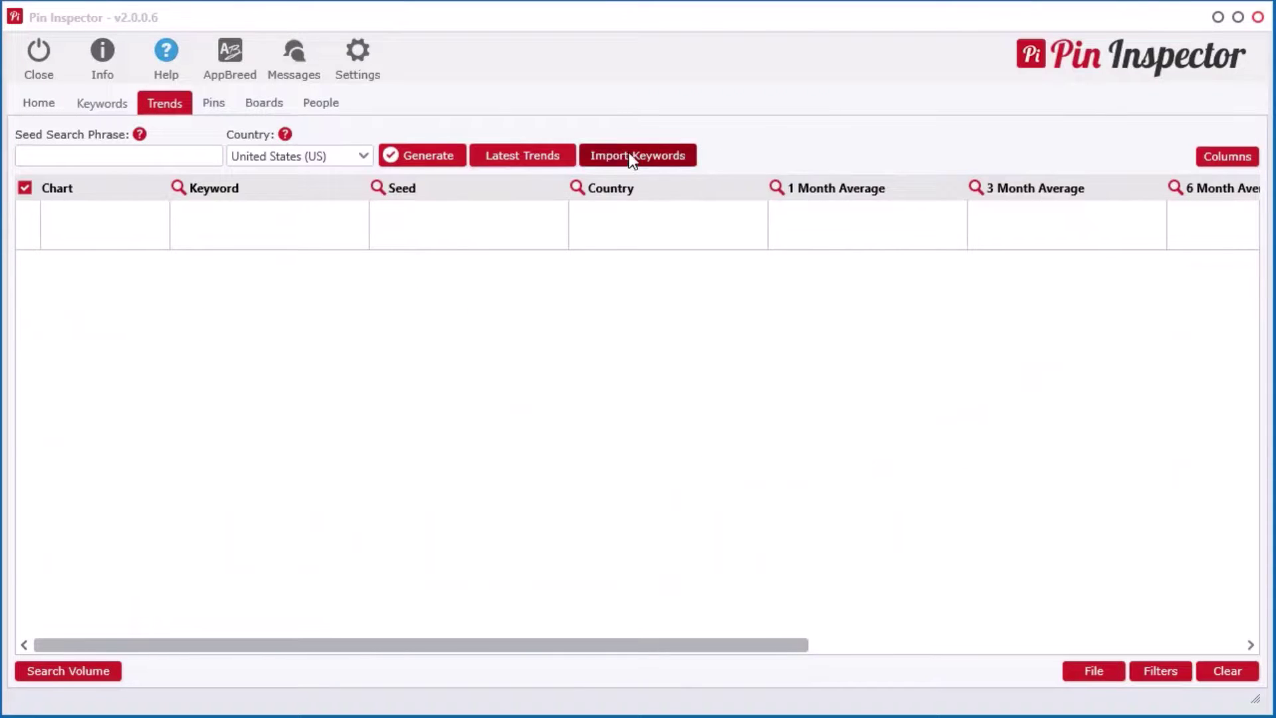
Import the 37-phrase keyword file, fetch related keyword trends, and sort by 1 Month Average descending
left_click(630, 160)
right_click(553, 271)
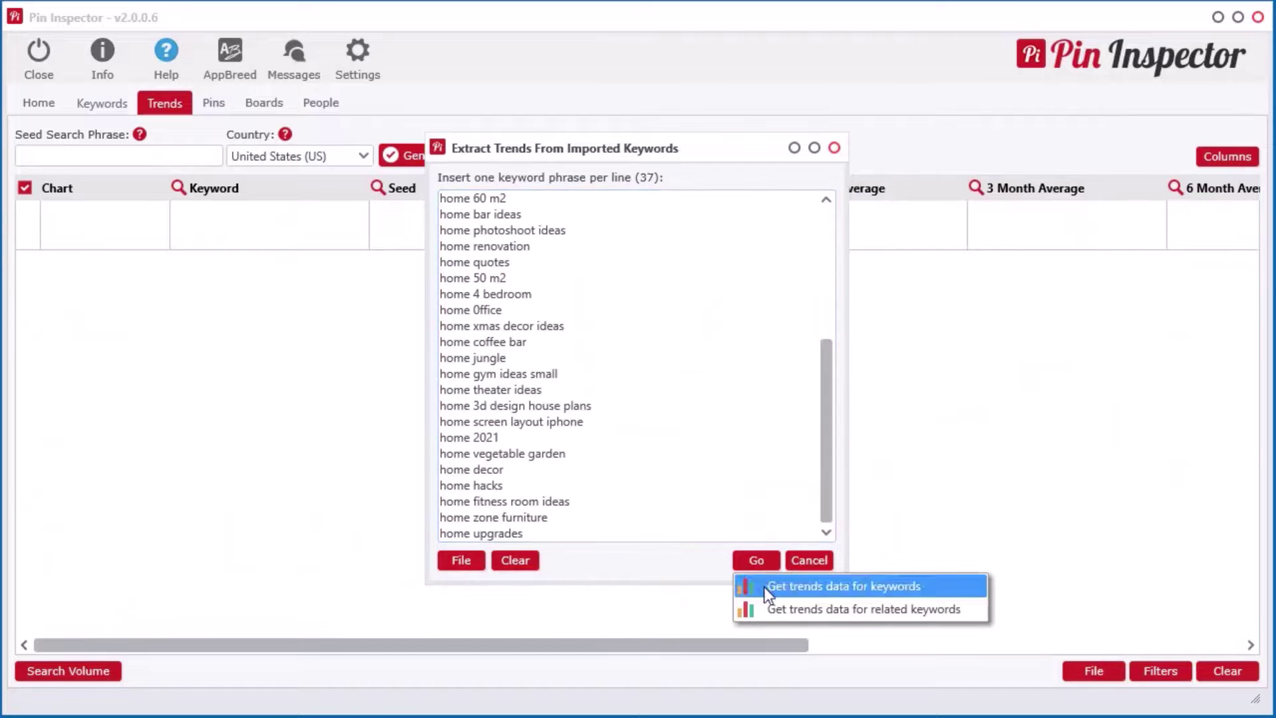
left_click(765, 594)
left_click(880, 191)
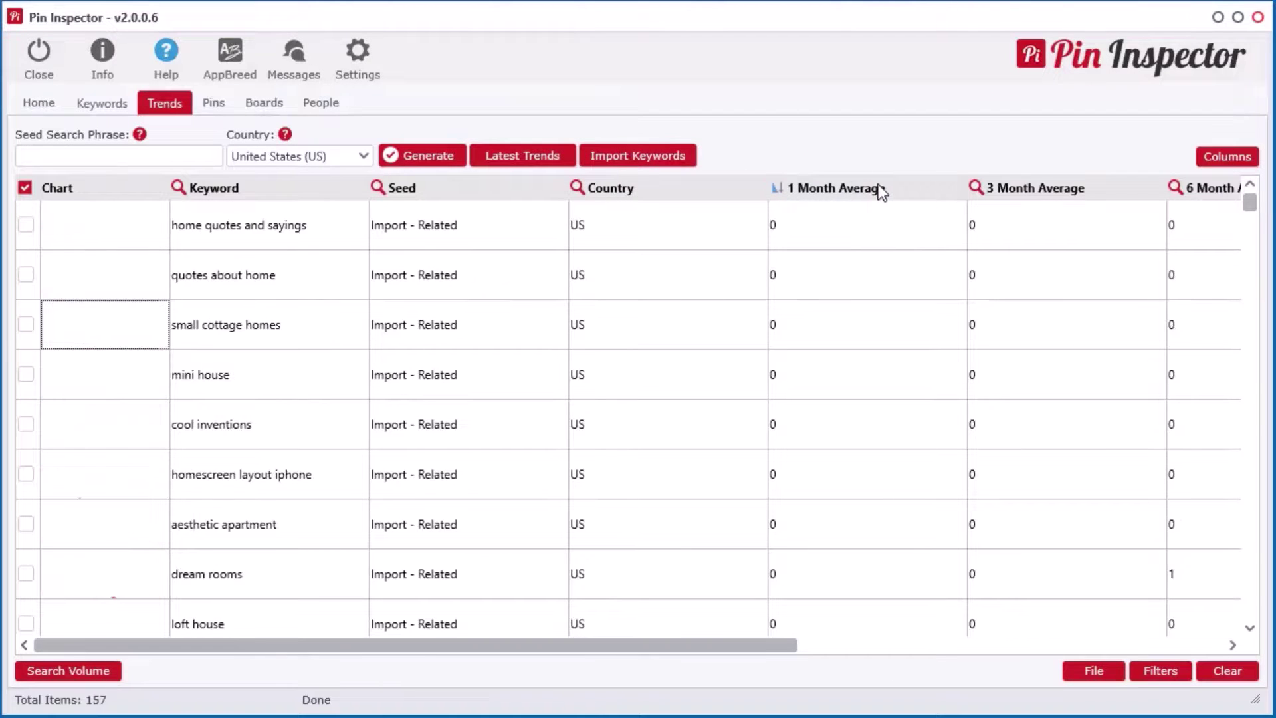
left_click(880, 191)
left_click(109, 224)
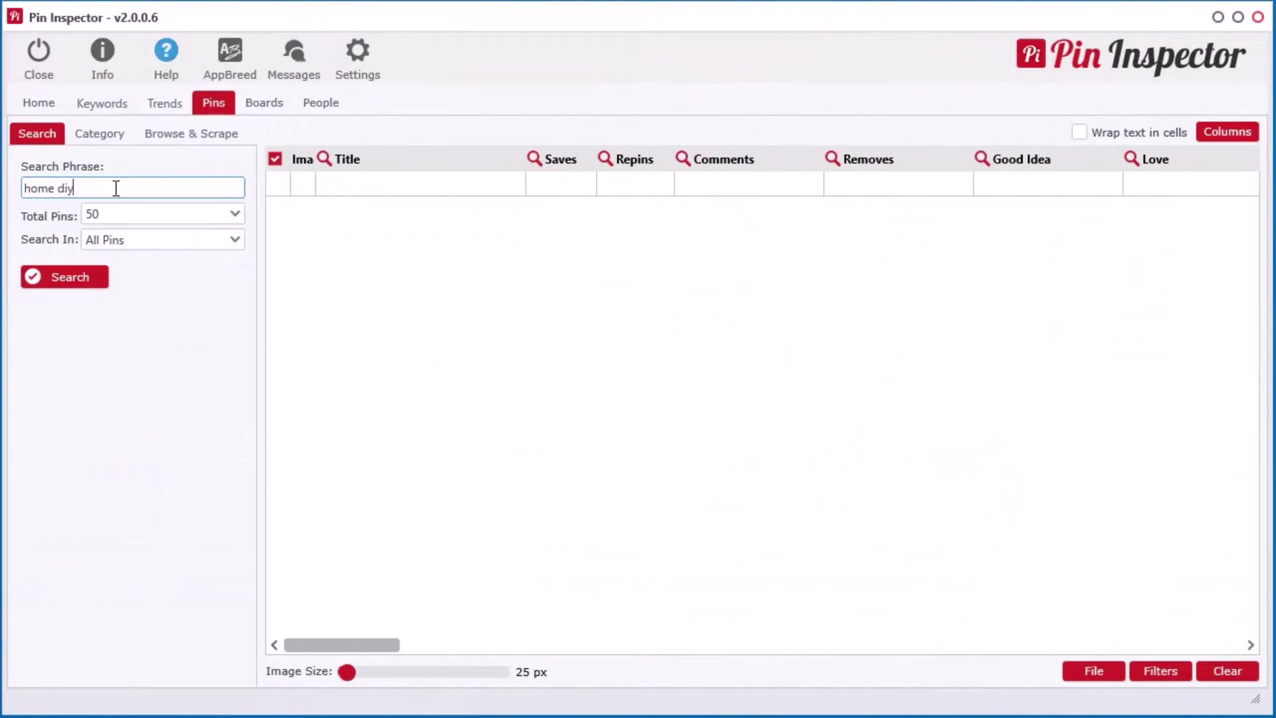
Search 50 'home diy' pins, sort by Saves highest first, and widen the Title column
left_click(89, 274)
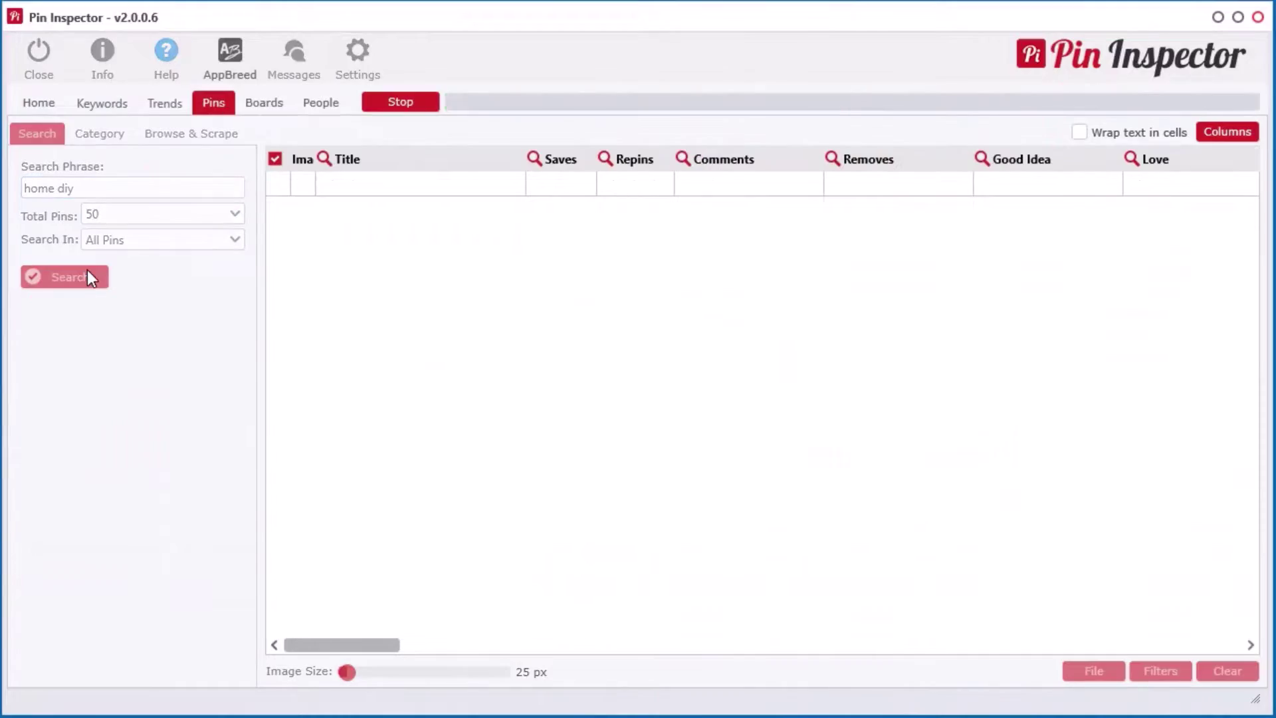
left_click_drag(334, 645, 329, 676)
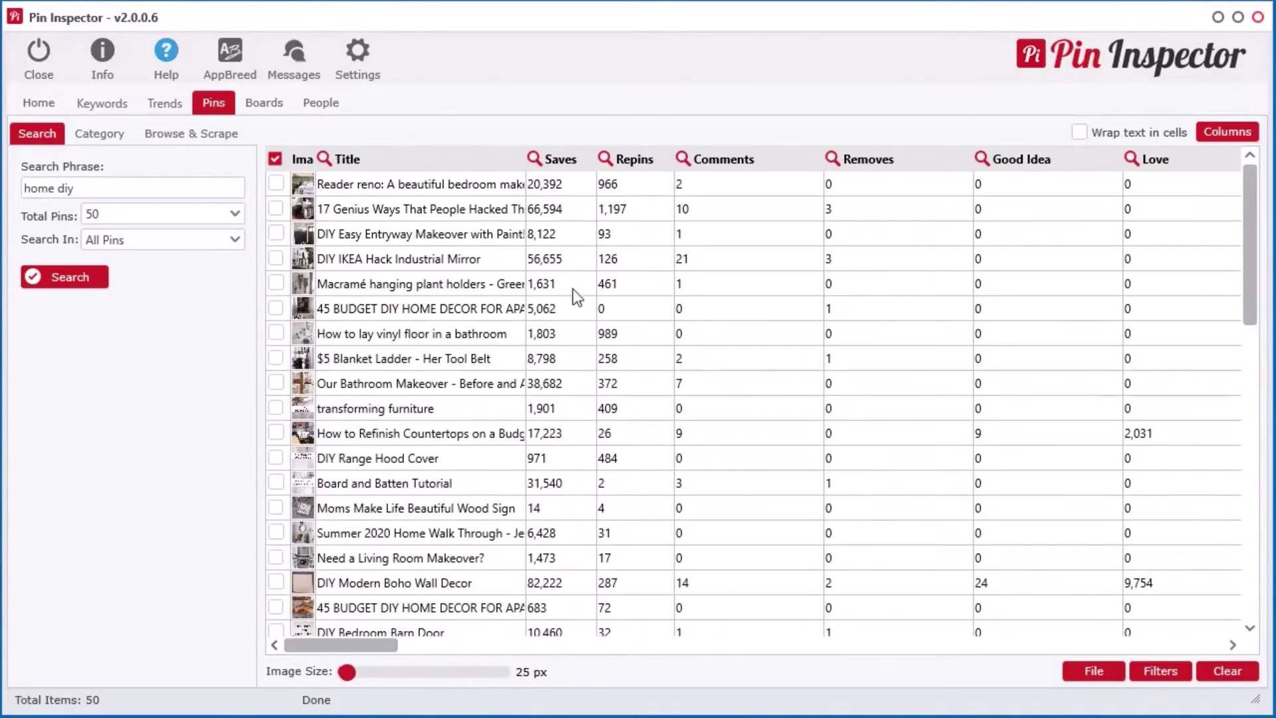
left_click(615, 160)
left_click(557, 161)
left_click(557, 161)
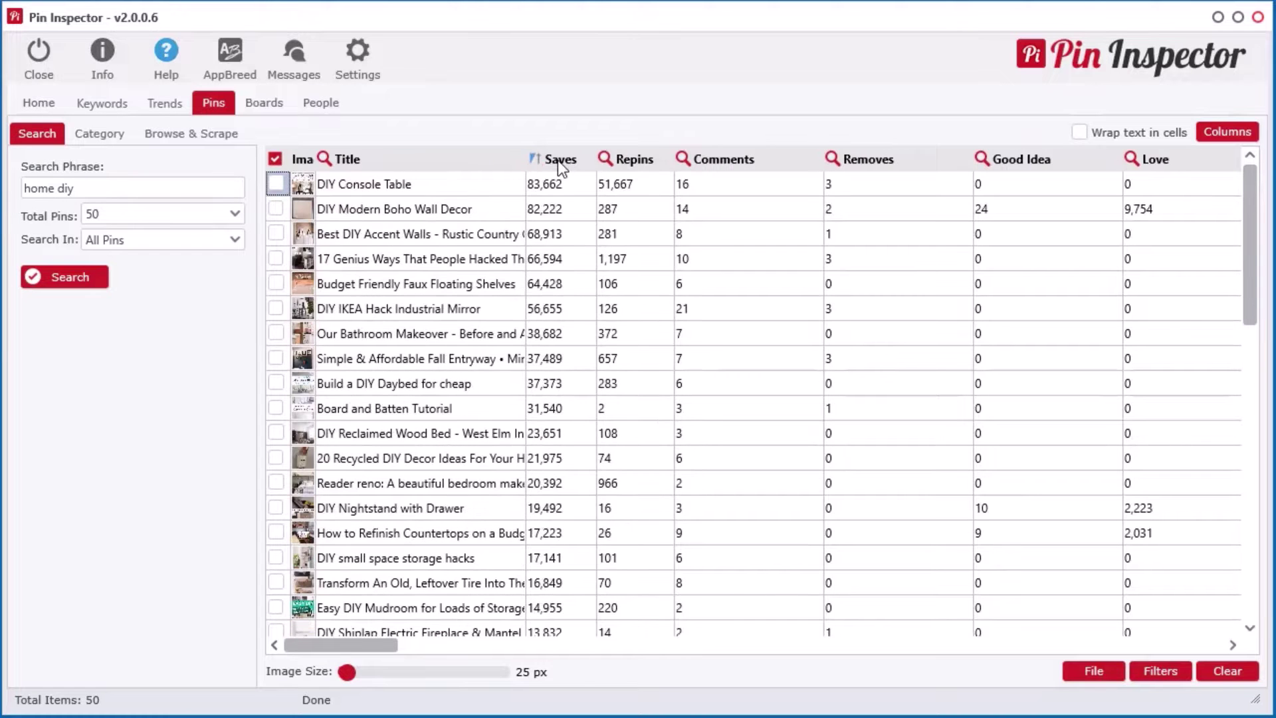
left_click_drag(525, 159, 655, 158)
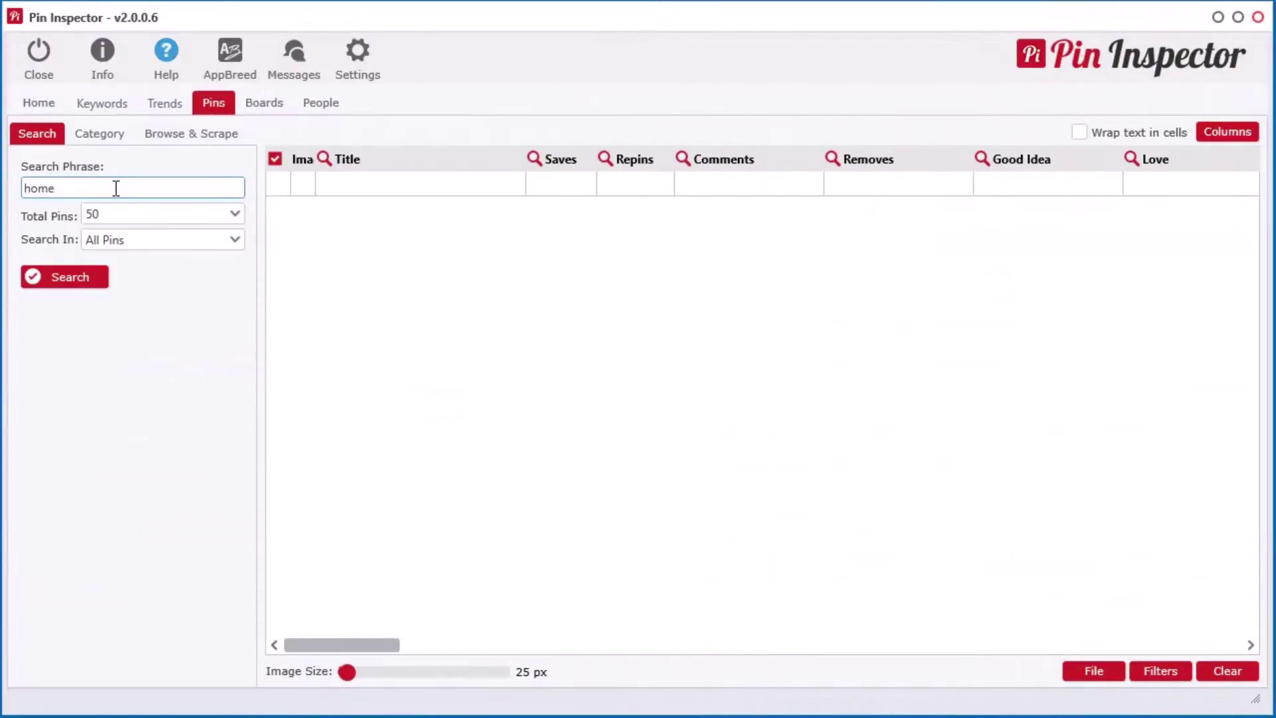
left_click(90, 278)
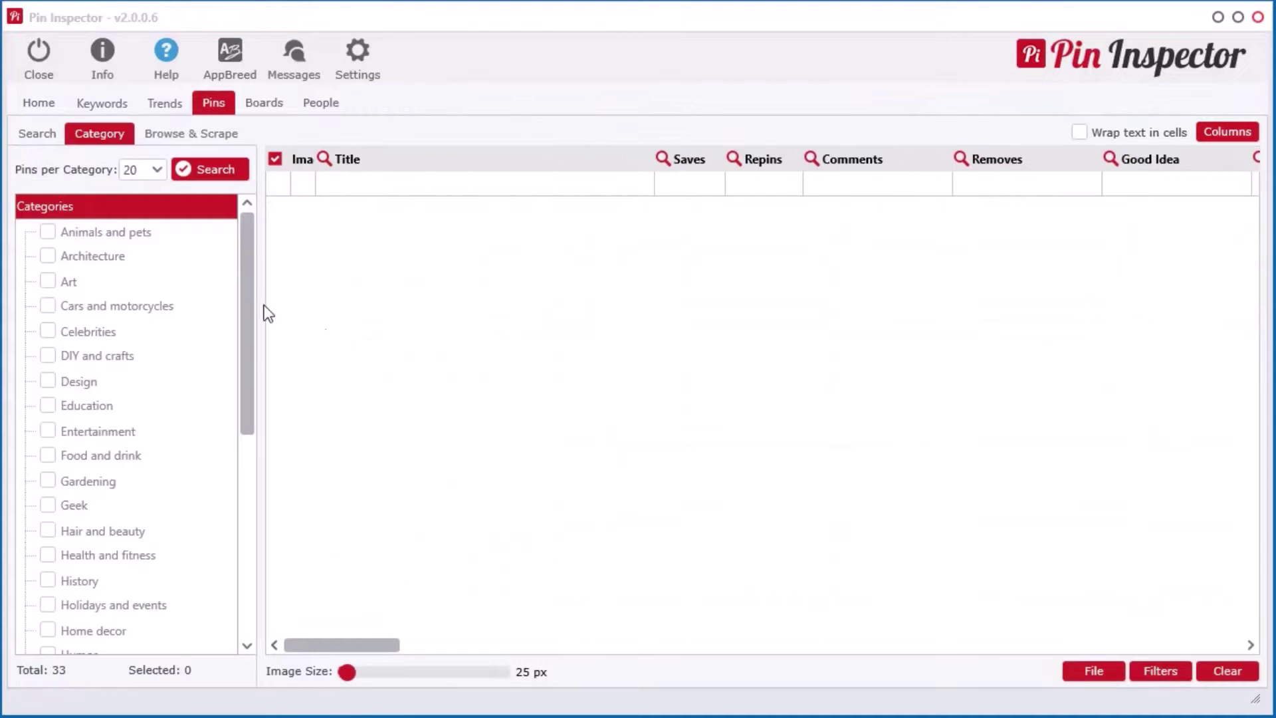
Scrape 80 pins from the Animals and pets, Art, DIY and crafts and Design categories
left_click(48, 231)
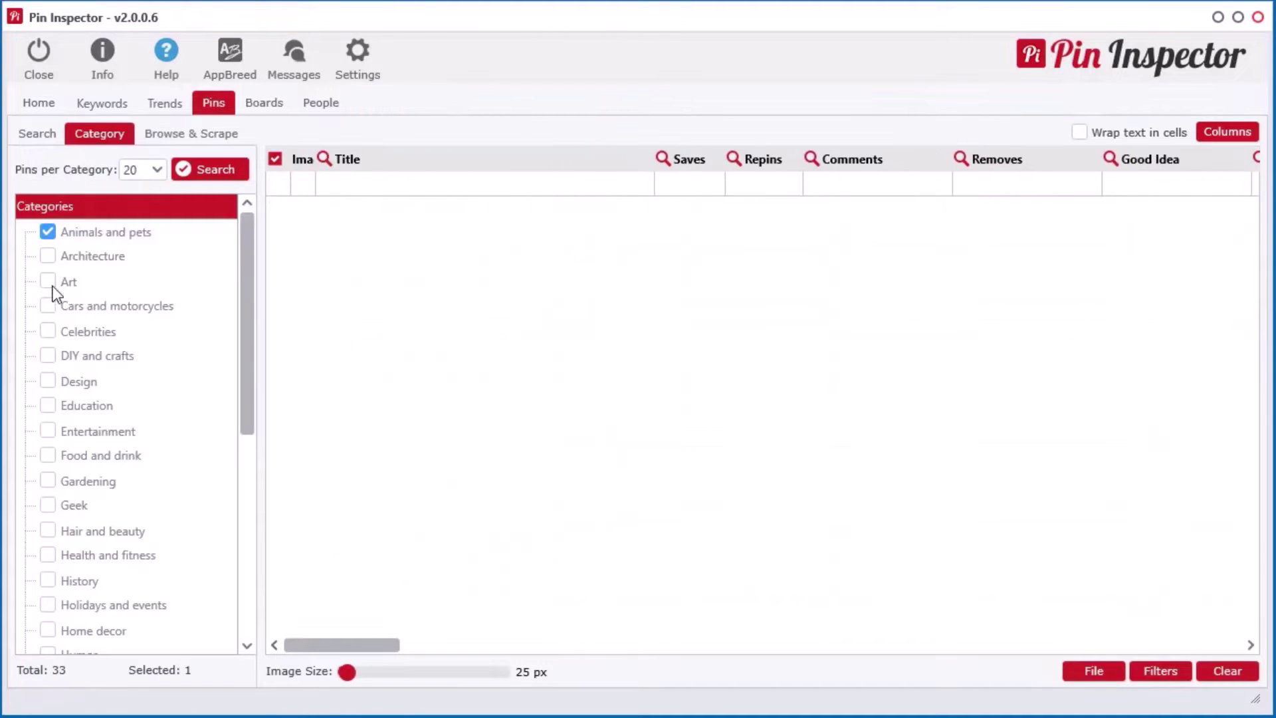
left_click(48, 381)
left_click(212, 167)
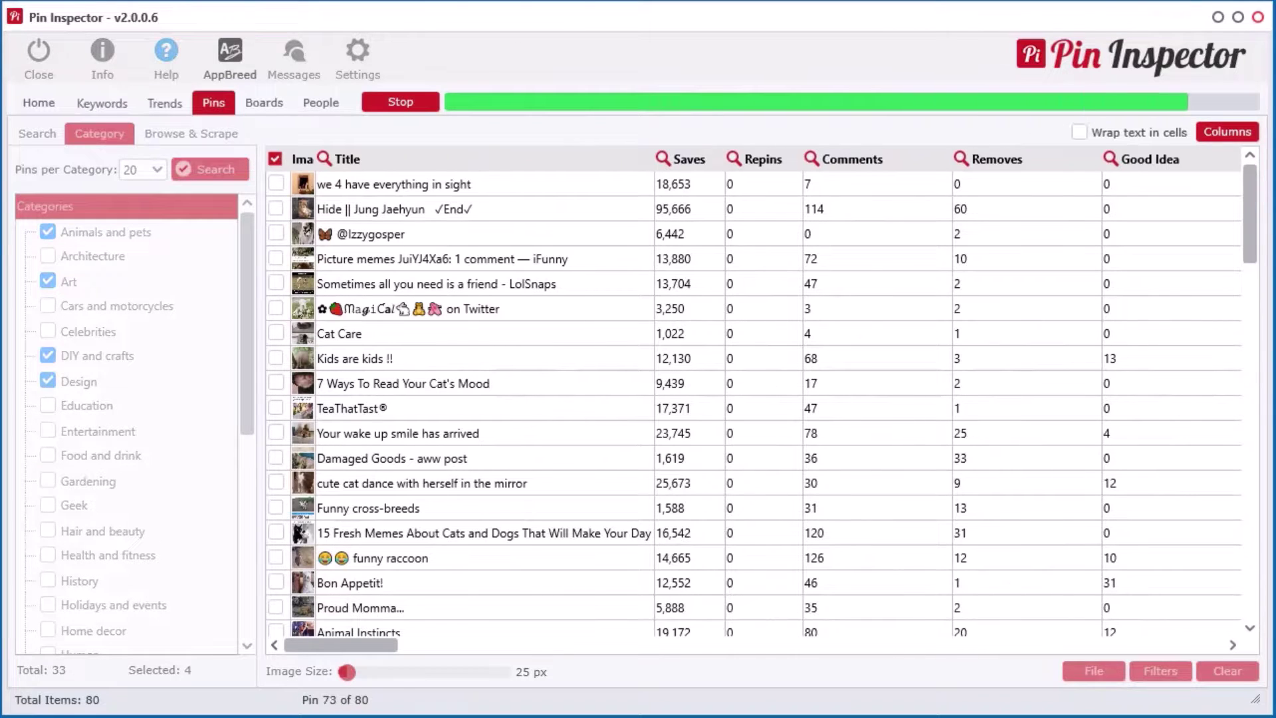
Sort the scraped pins by Saves, then Repins most first, then Comments
left_click(689, 159)
left_click(689, 159)
left_click(760, 159)
left_click(762, 163)
left_click(868, 161)
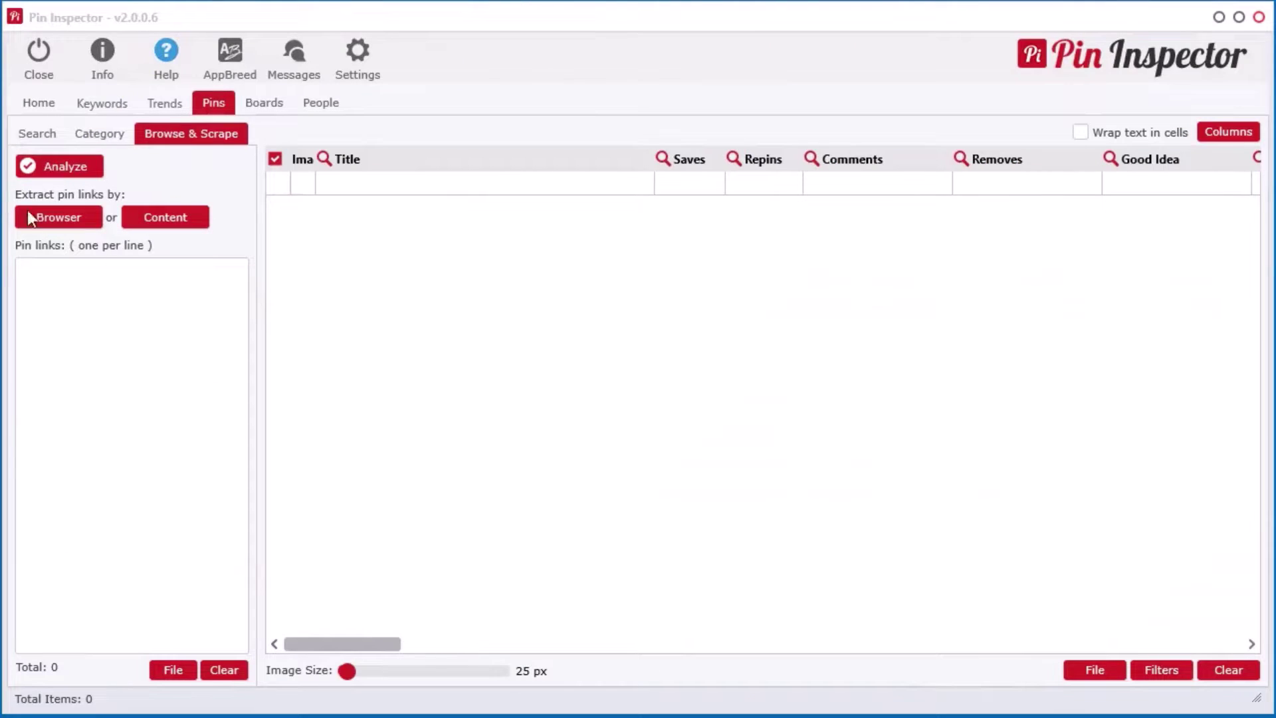
Live-scrape pin links from the Pinterest home feed in the built-in browser and add them
left_click(61, 225)
left_click(93, 75)
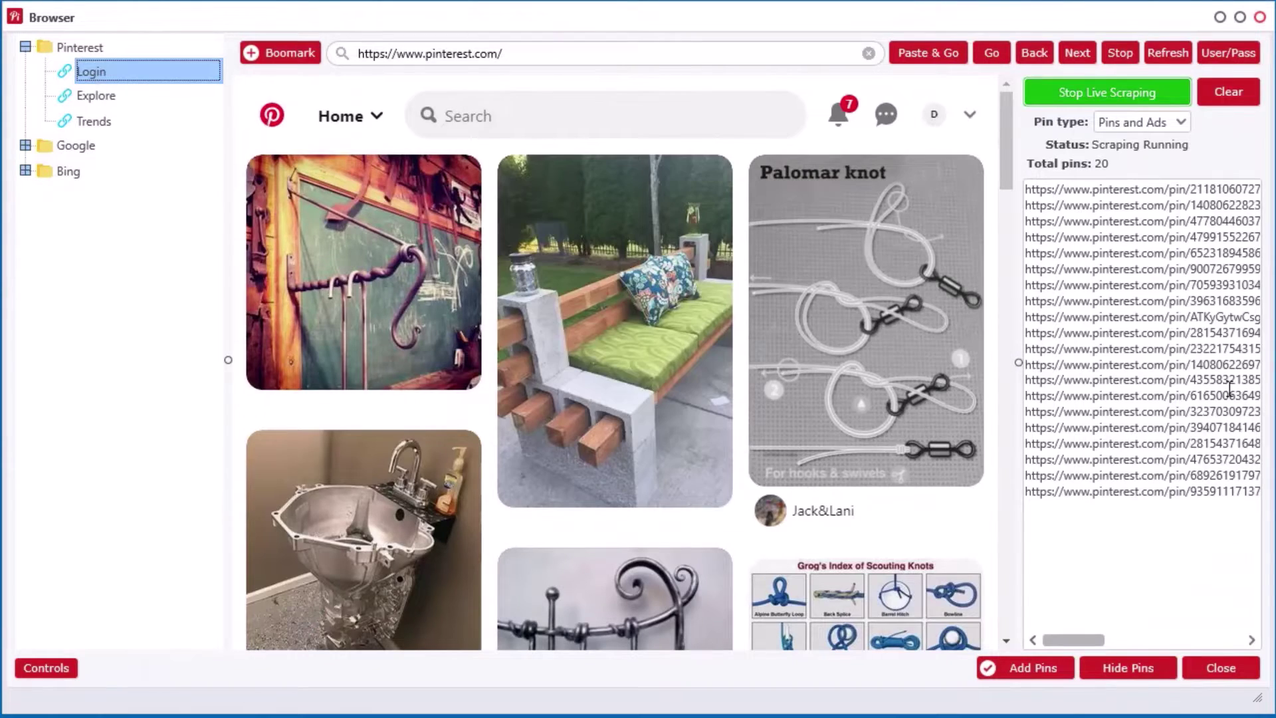
scroll(826, 370, "down", 15)
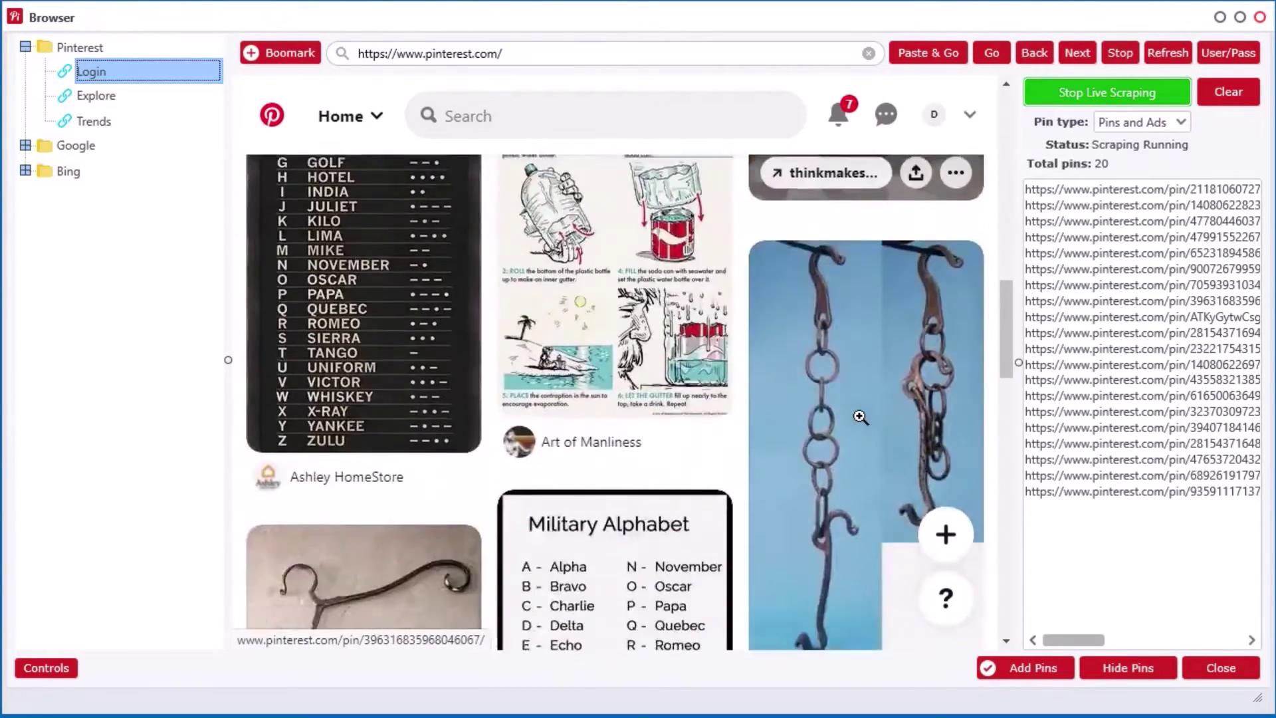
scroll(832, 417, "down", 15)
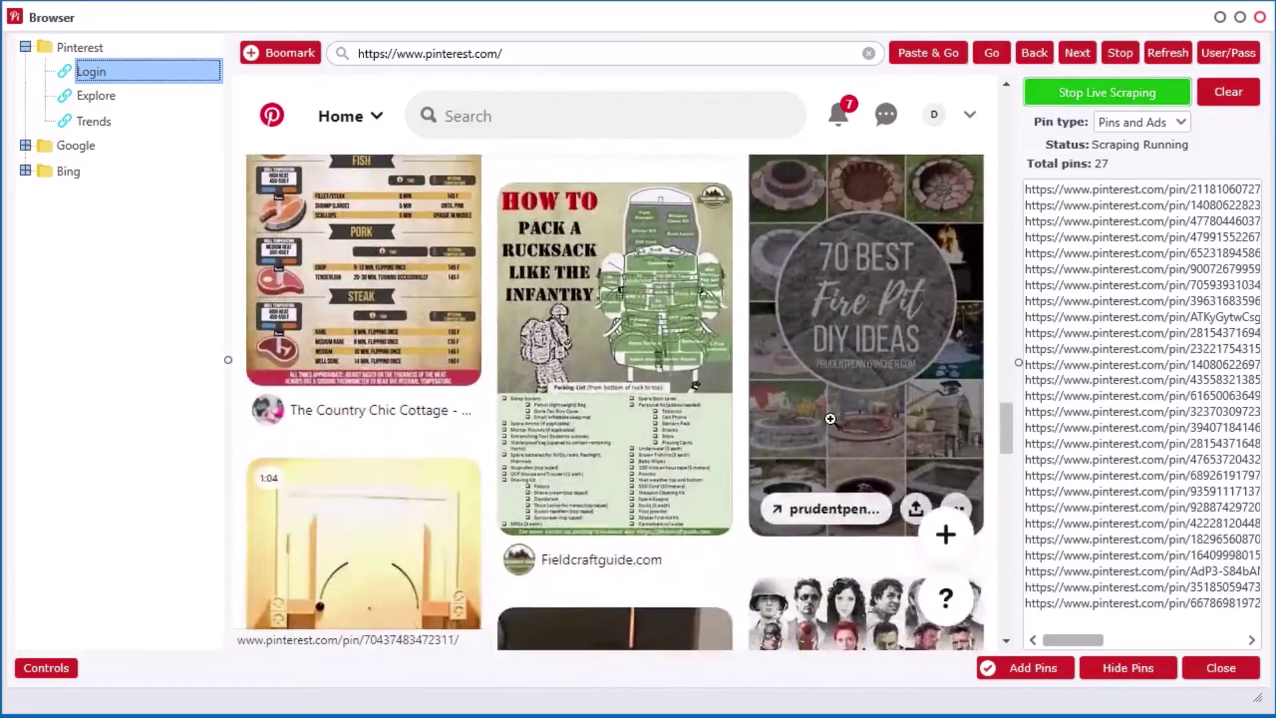
scroll(829, 424, "down", 15)
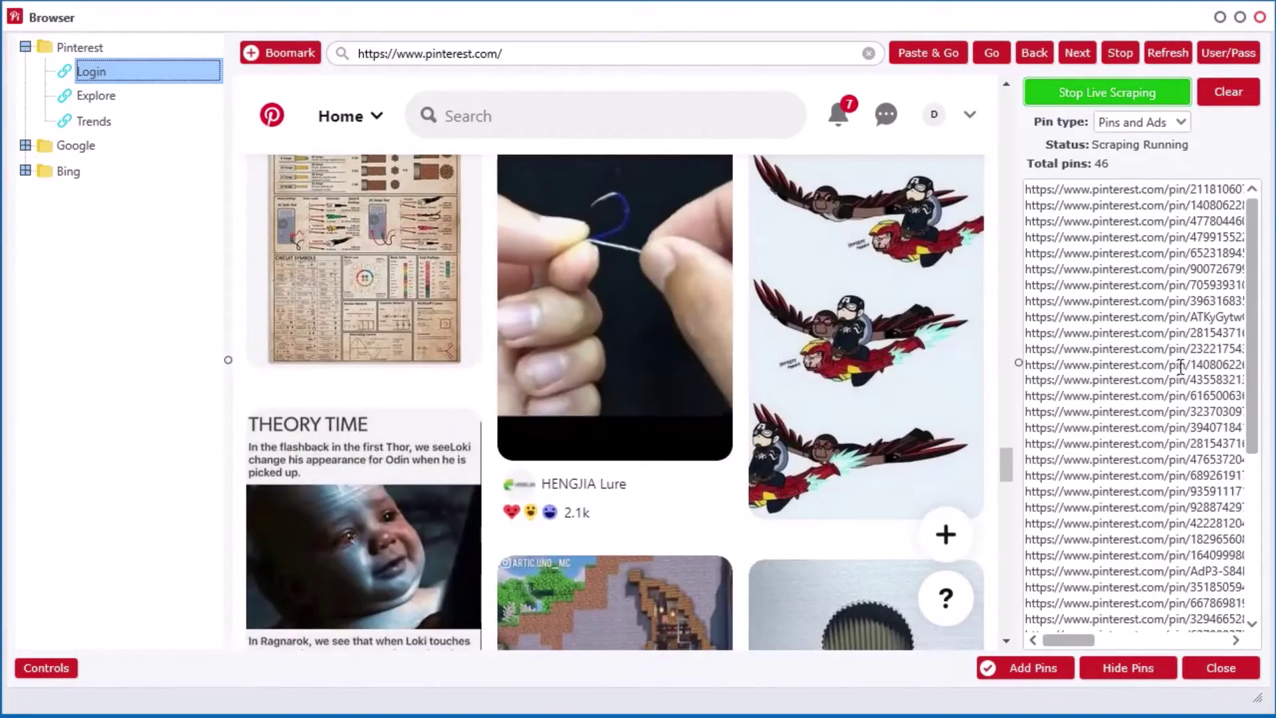
left_click(1024, 668)
Analyse the 49 added pin links, sort by Saves and Repins, and preview them as an HTML feed
left_click(585, 423)
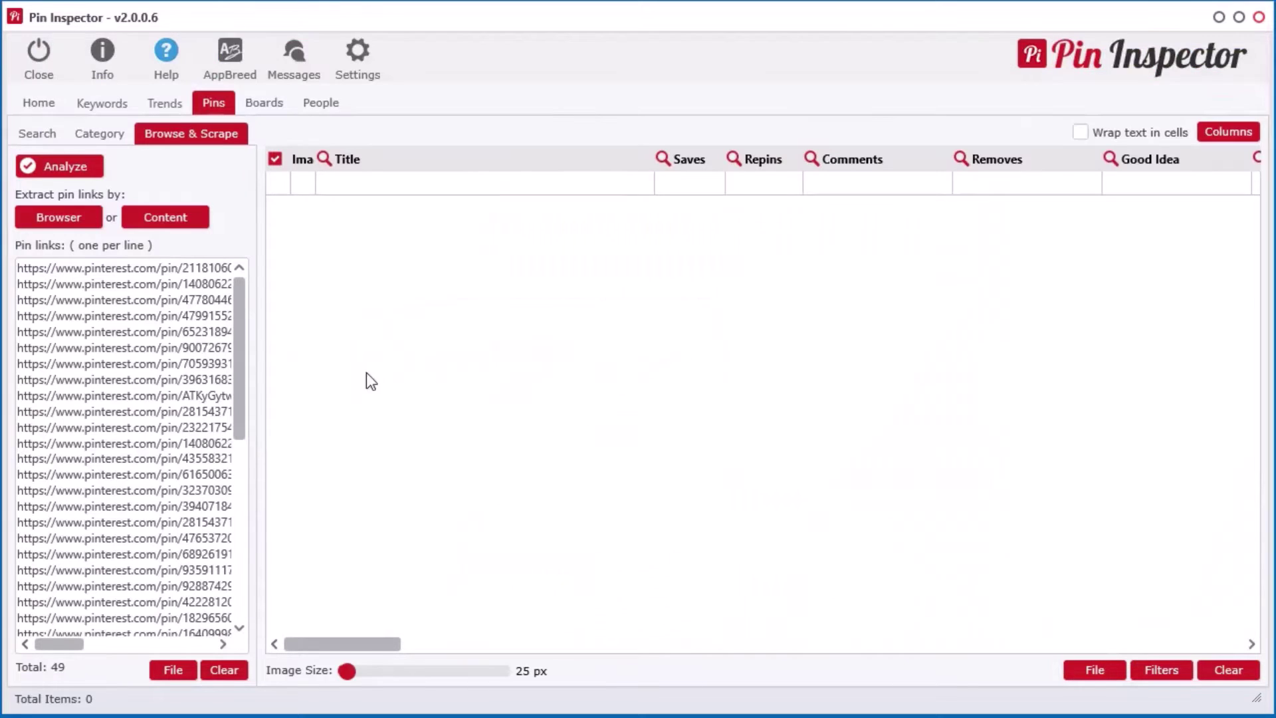
left_click(53, 166)
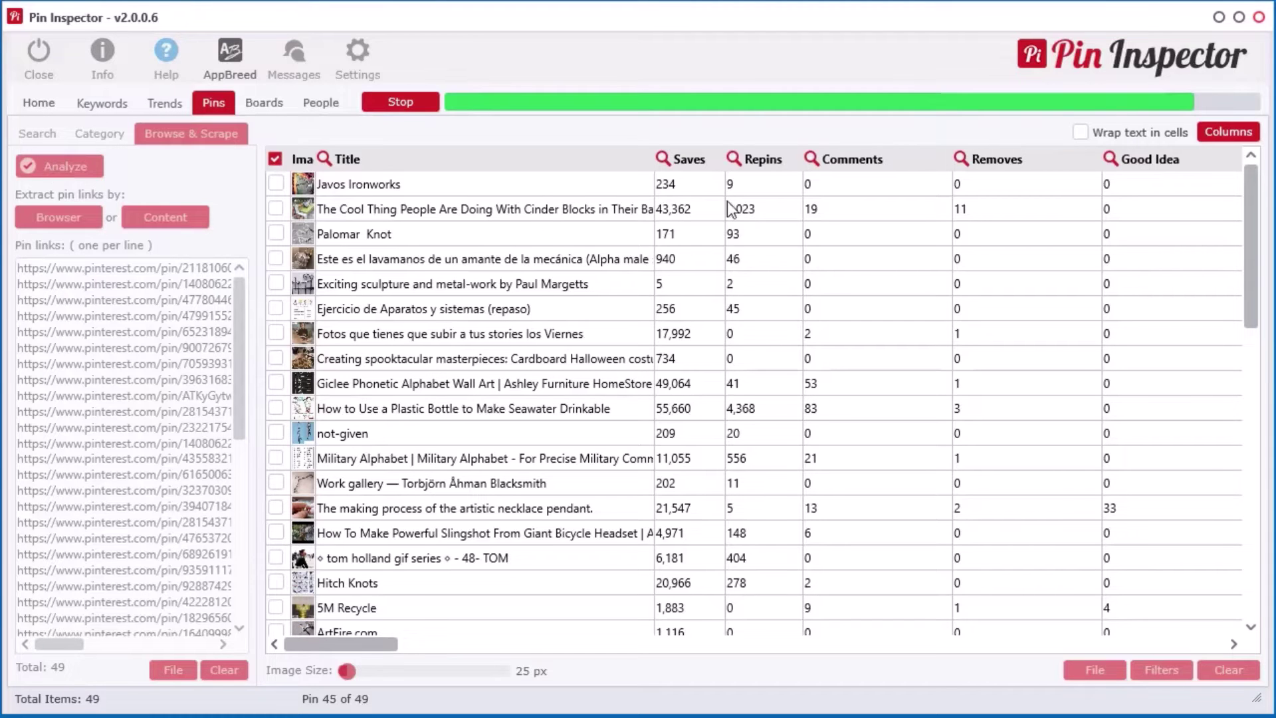
double_click(688, 160)
left_click(764, 160)
left_click(778, 162)
mouse_move(348, 672)
left_mouse_down()
mouse_move(513, 672)
mouse_move(347, 672)
left_mouse_up()
right_click(661, 245)
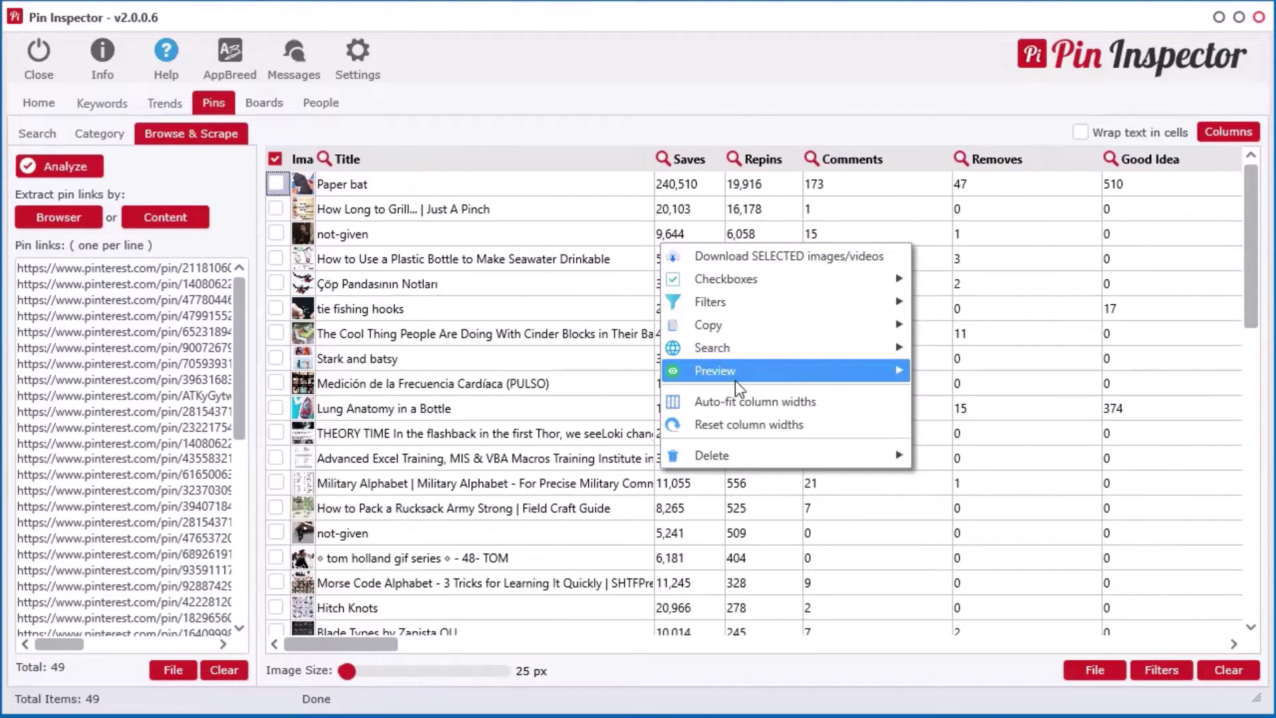
left_click(981, 394)
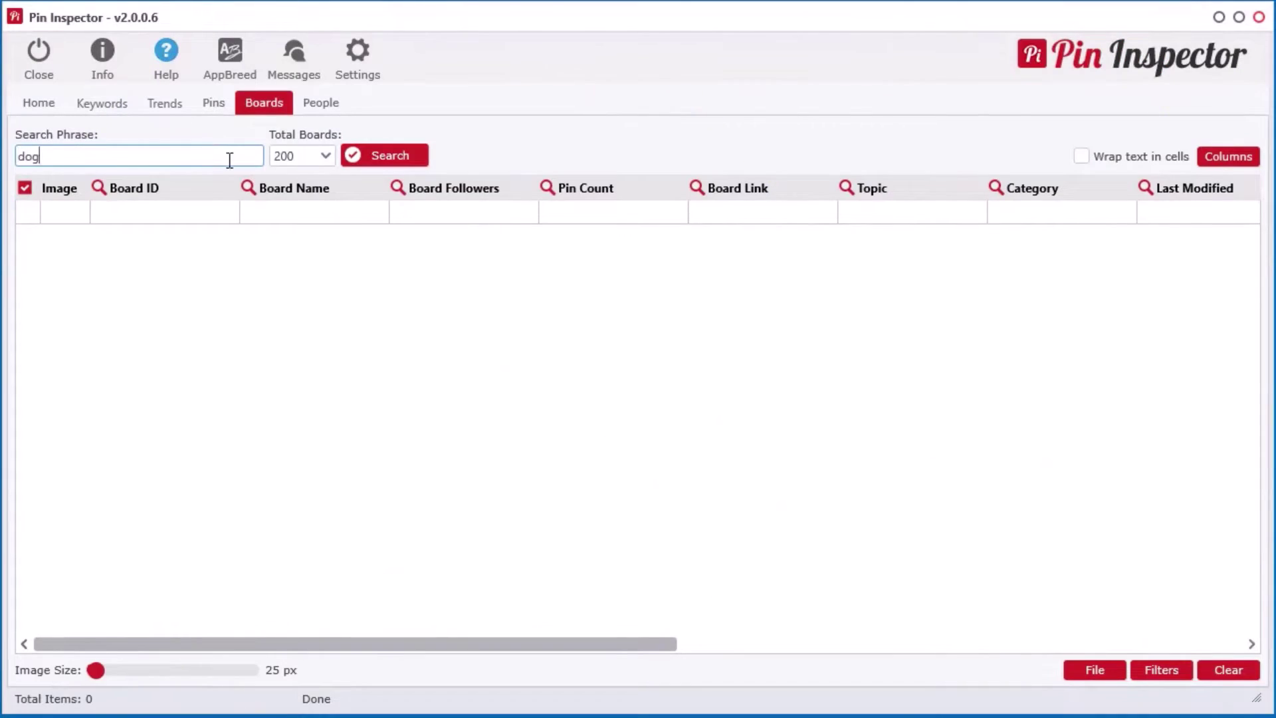
Search 200 'dog' boards and sort them by Pin Count, most first
left_click(380, 154)
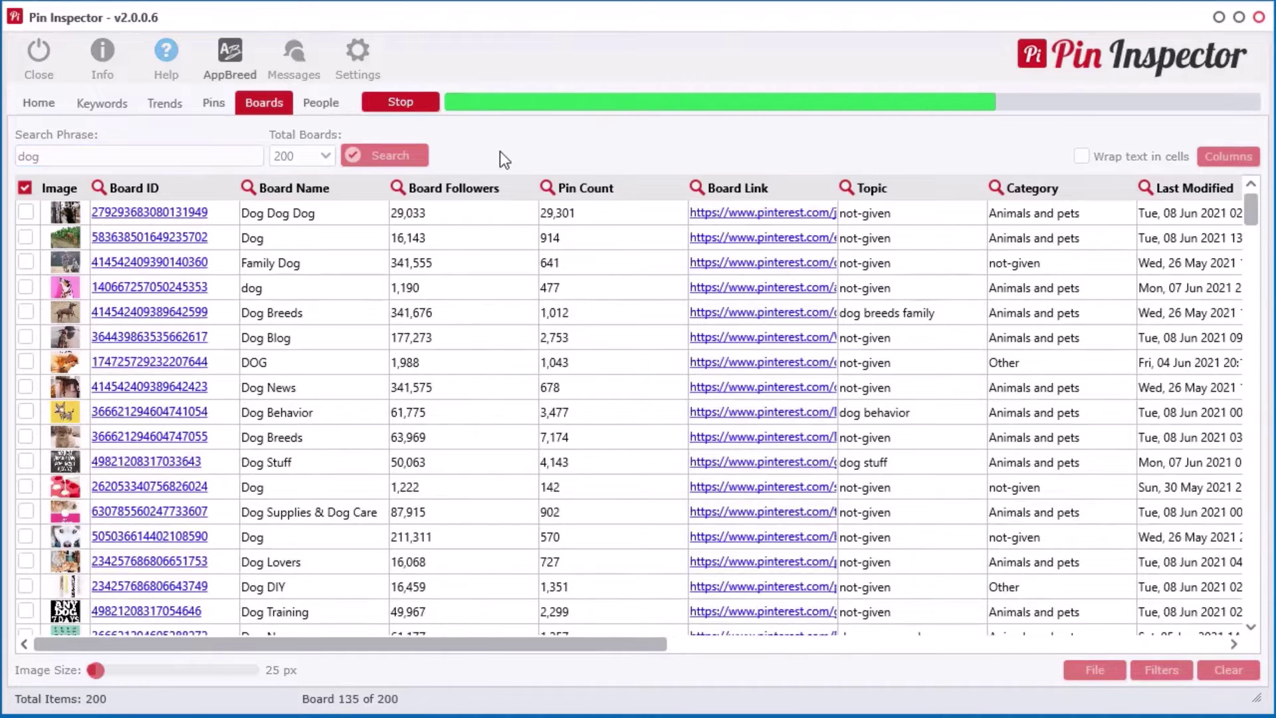
left_click(588, 189)
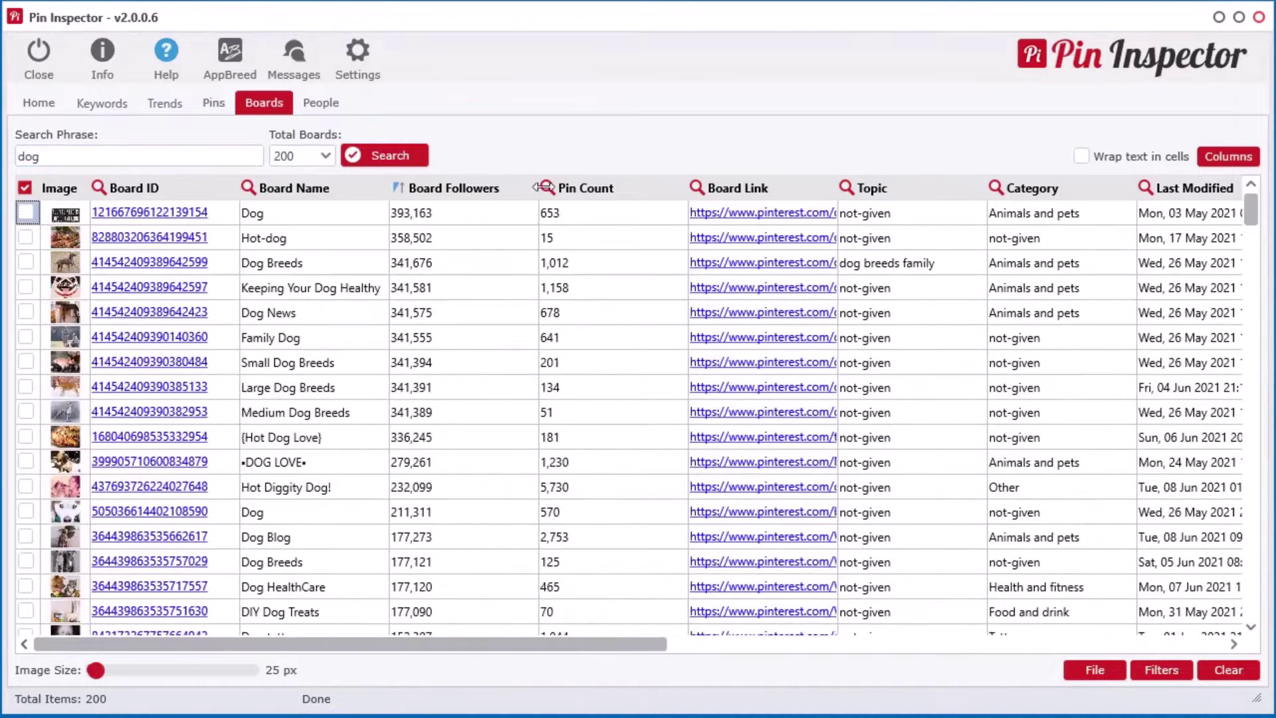
left_click(592, 191)
left_click_drag(652, 645, 837, 663)
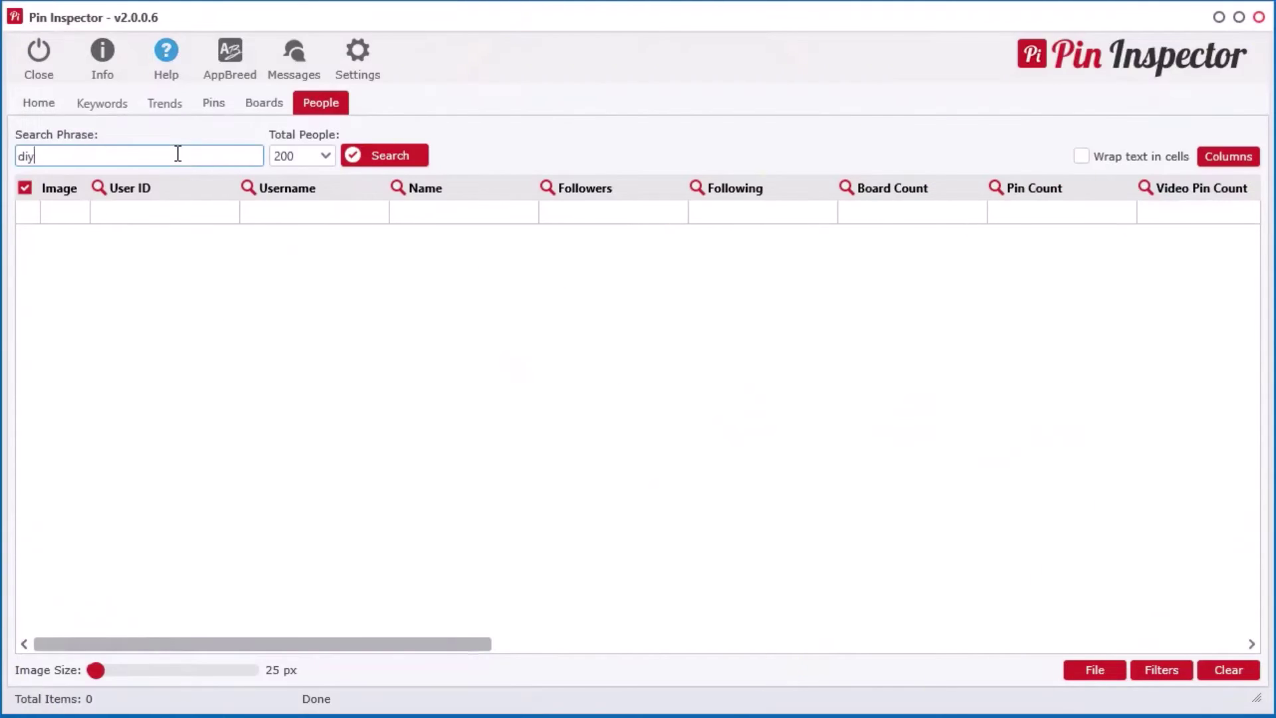
Find 200 'diy' people and sort them by Pin Count, Video Pin Count and Board Count
left_click(383, 157)
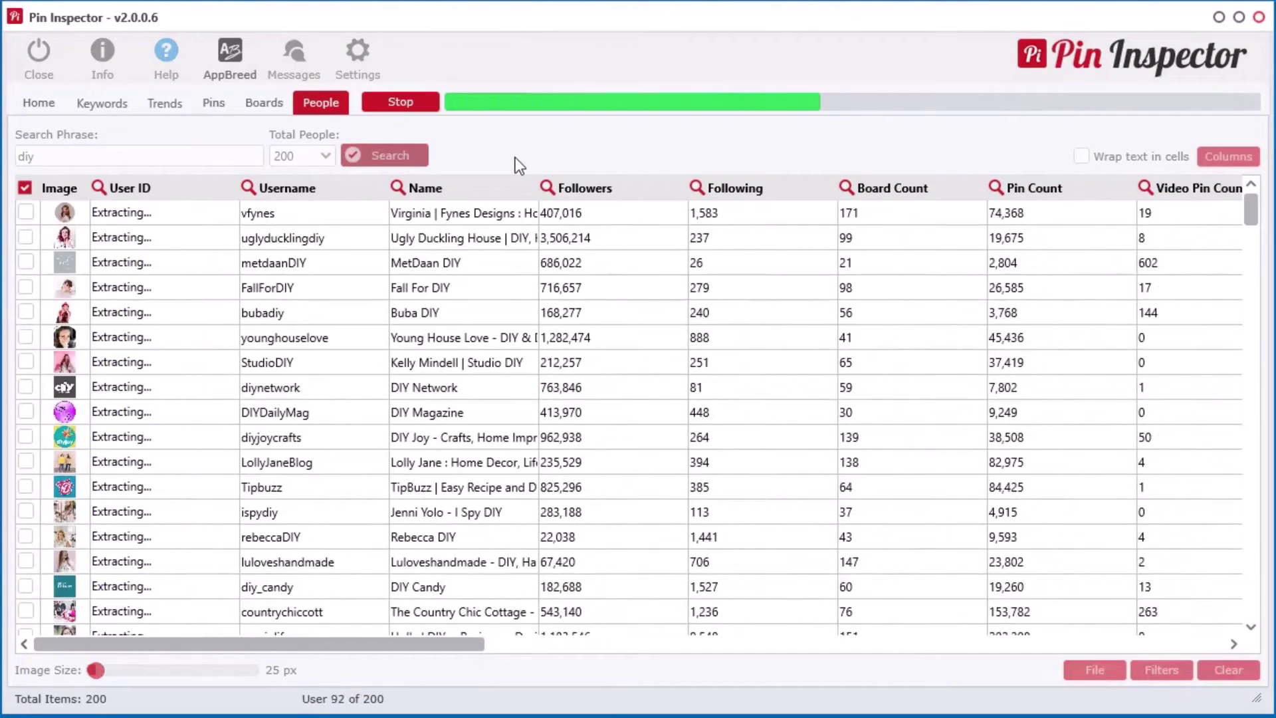
left_click_drag(279, 644, 349, 645)
mouse_move(95, 670)
left_mouse_down()
mouse_move(173, 671)
mouse_move(96, 670)
left_mouse_up()
left_click_drag(292, 646, 561, 656)
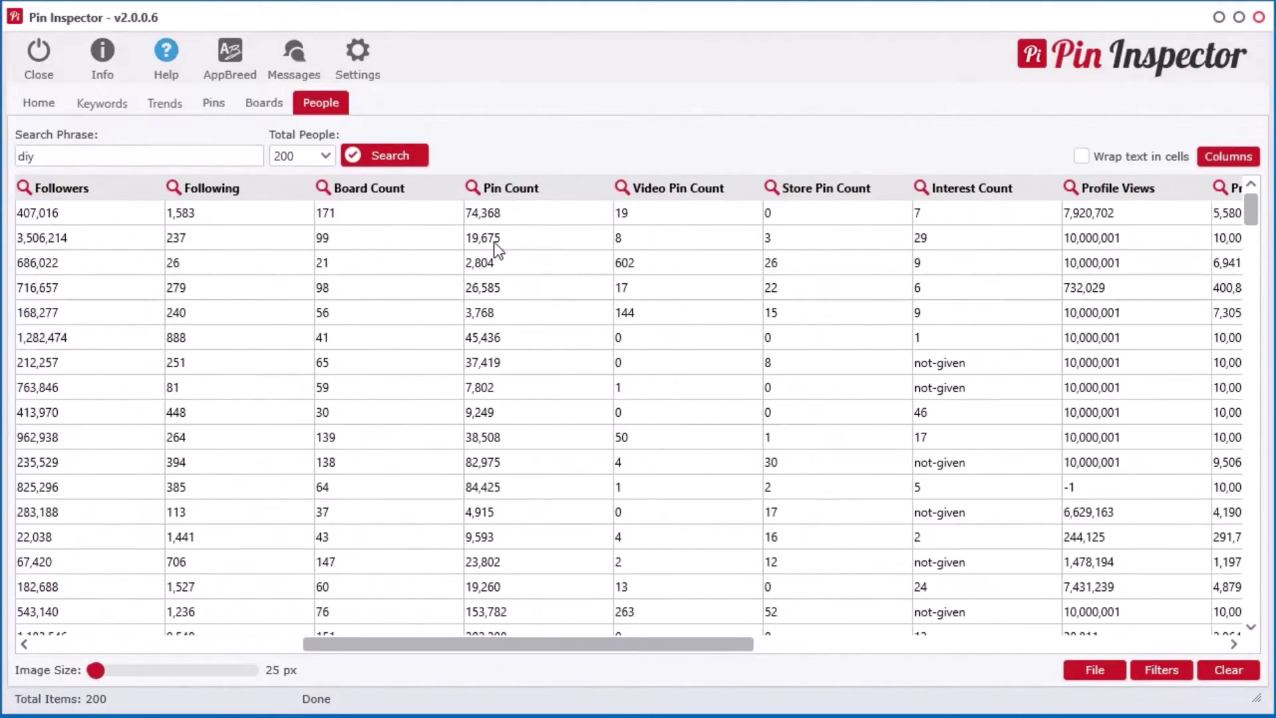
left_click(529, 190)
left_click(716, 191)
left_click(718, 192)
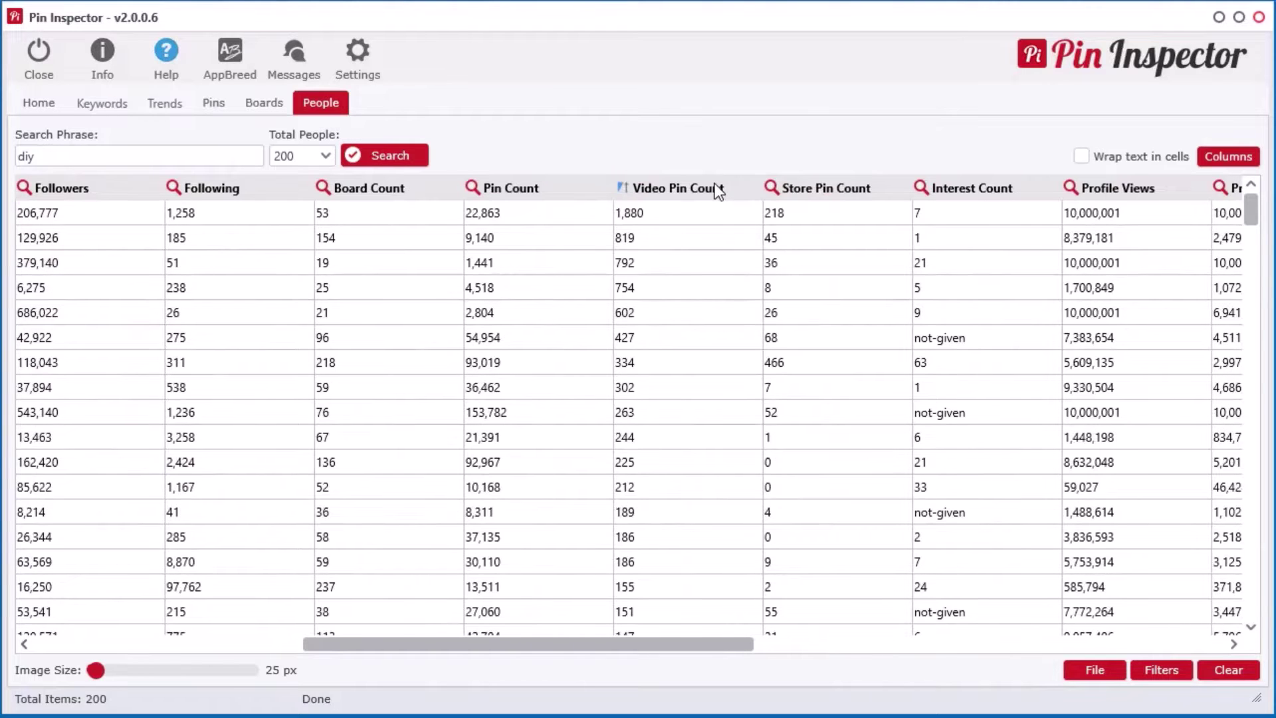
left_click(423, 192)
left_click(421, 188)
Rank the people by Profile Reach, then by Profile Views, highest first
left_click_drag(641, 643, 769, 644)
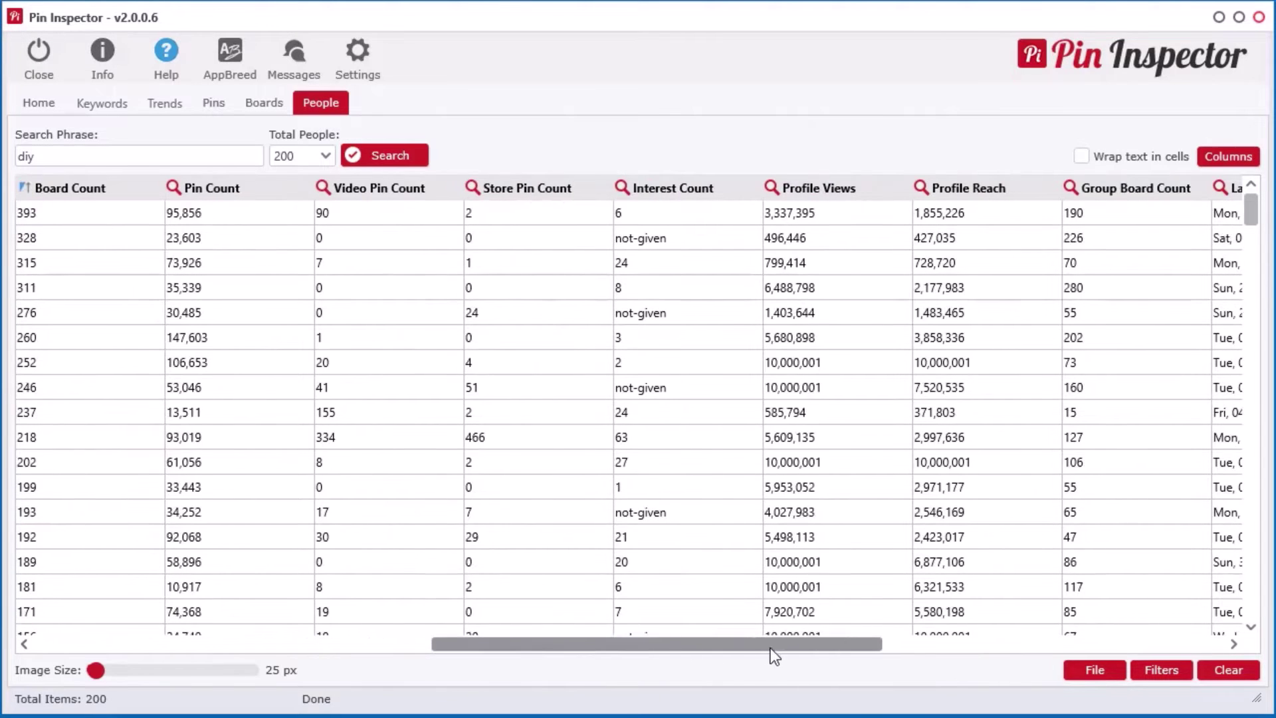
left_click(981, 191)
left_click(979, 191)
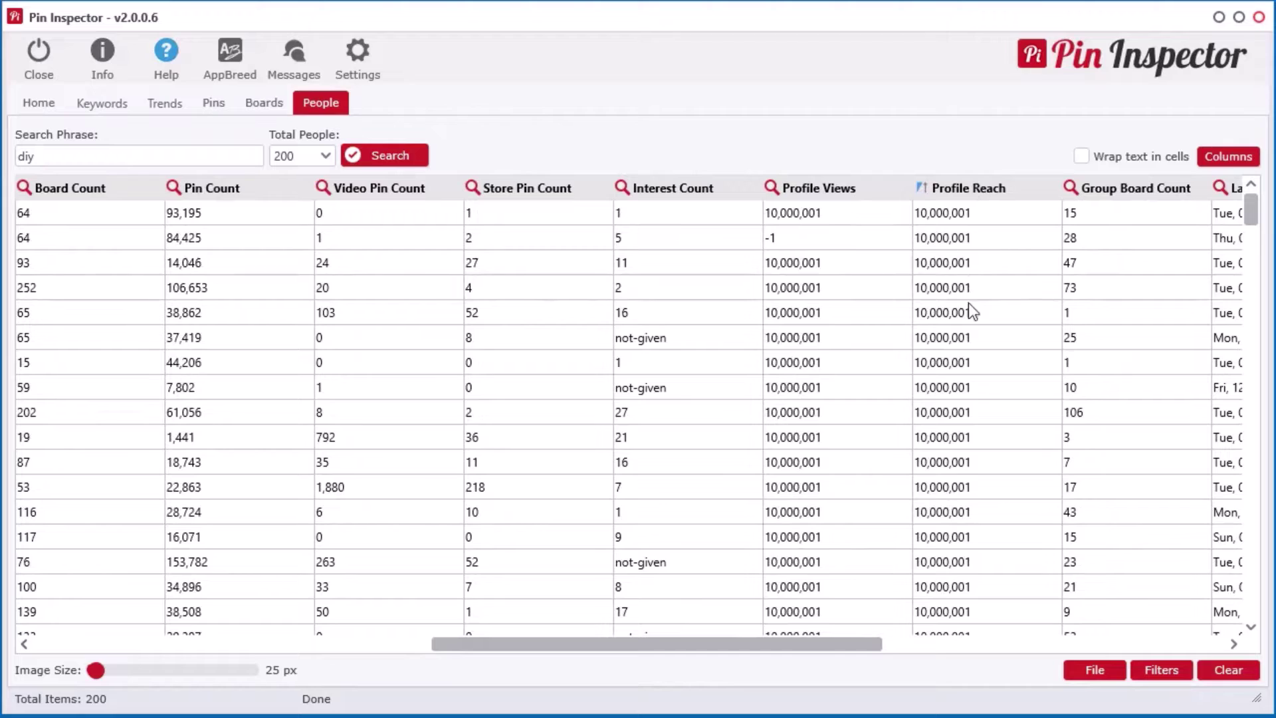
left_click(841, 188)
left_click(843, 186)
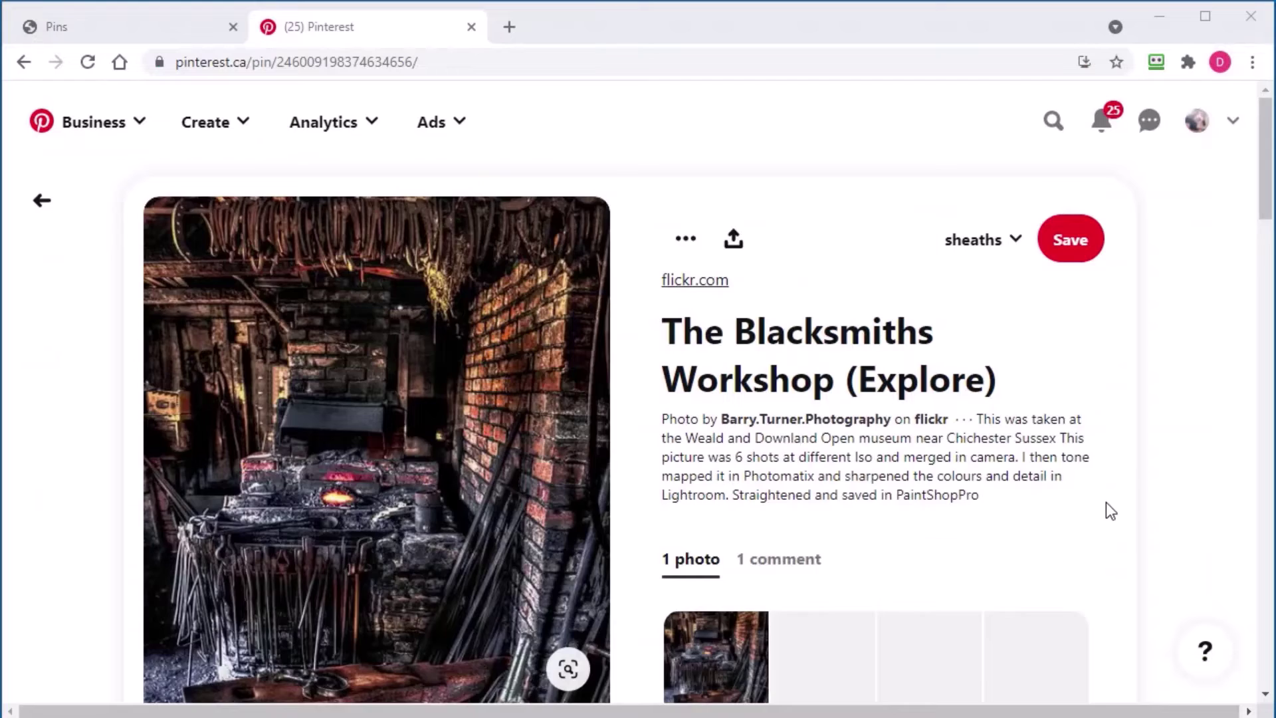
Open a pin saver's profile in Chrome, go back, and open the Blacksmithing board
scroll(1064, 505, "down", 5)
left_click(746, 484)
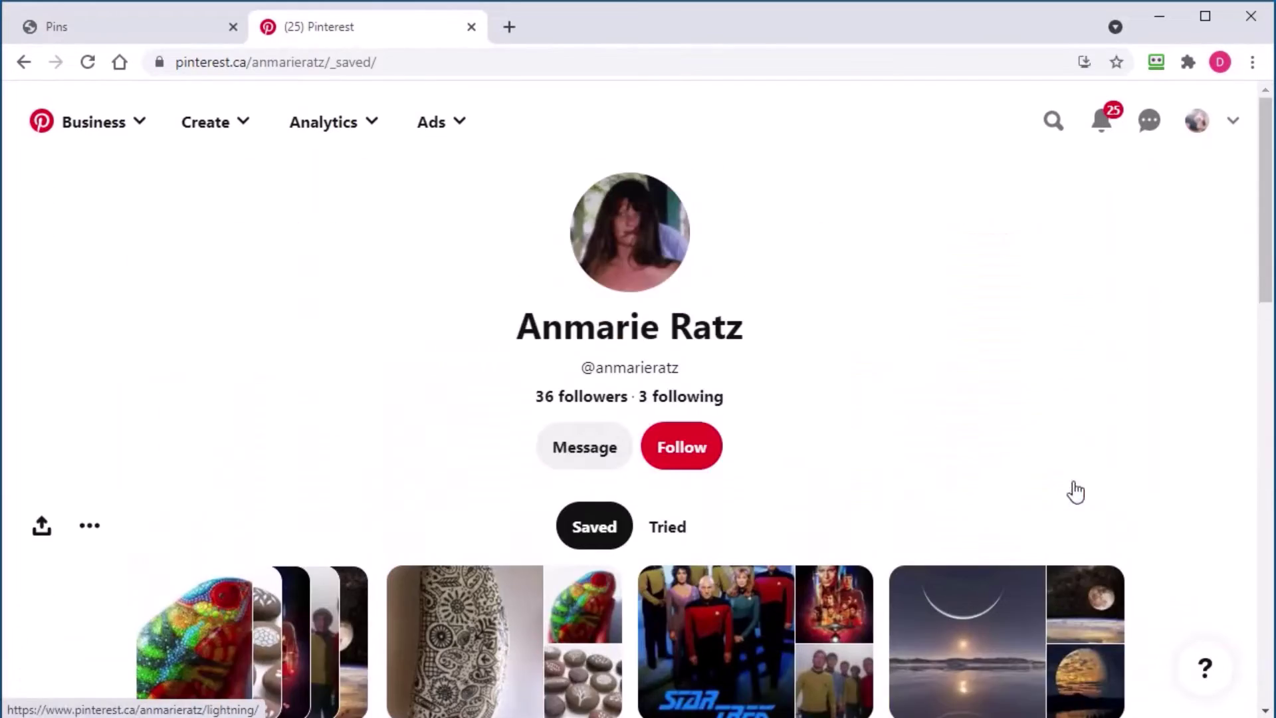
key("alt+Left")
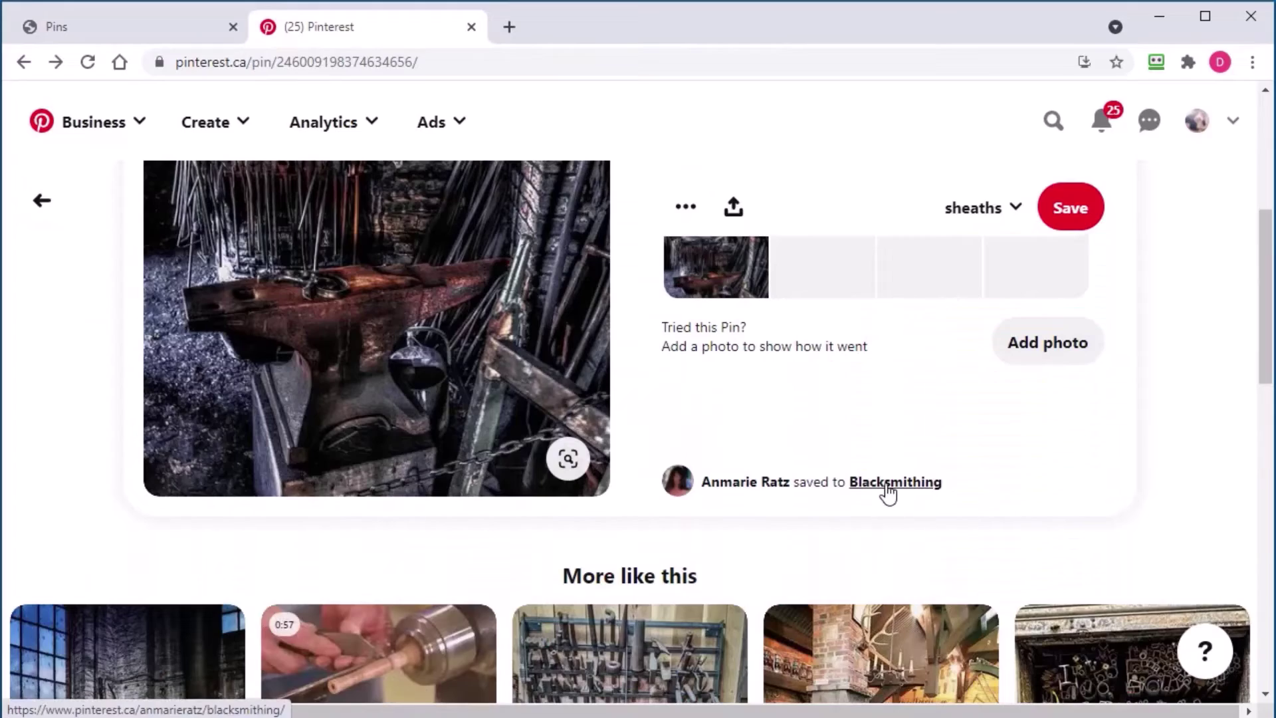
left_click(887, 485)
scroll(1130, 406, "down", 10)
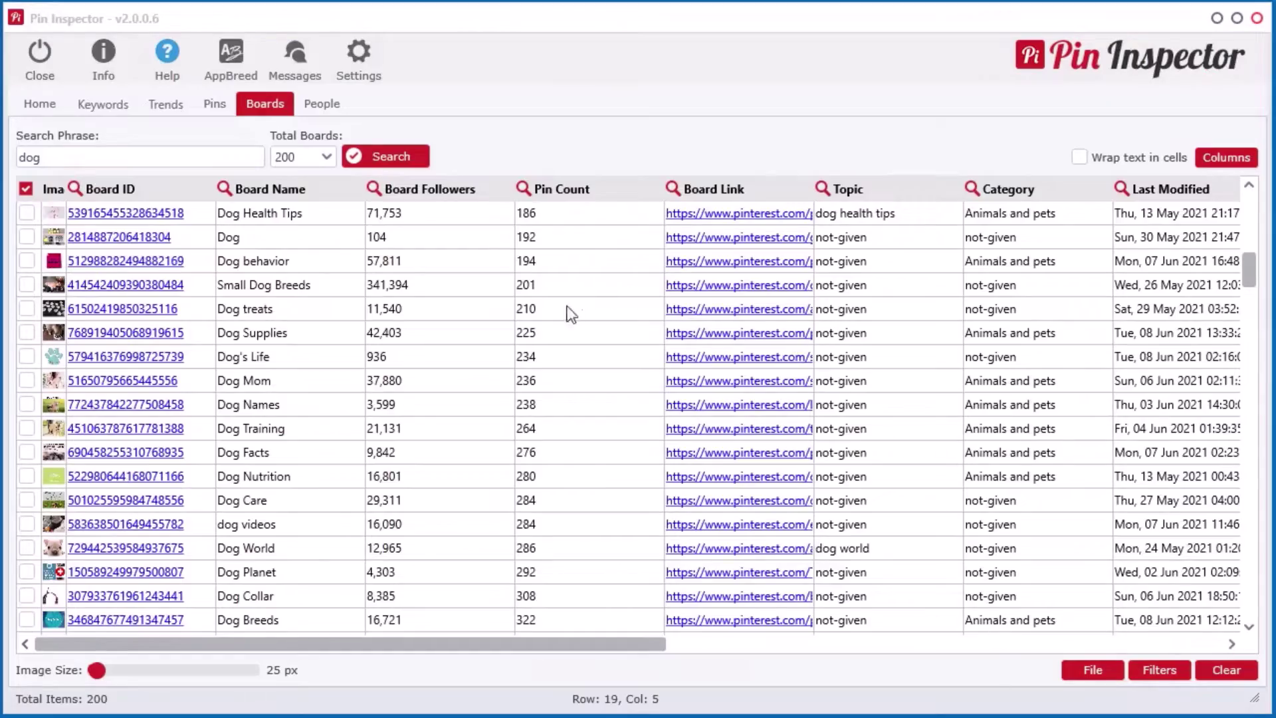
Extract all 210 pins from the Dog treats board
left_click(568, 307)
right_click(568, 307)
left_click(593, 316)
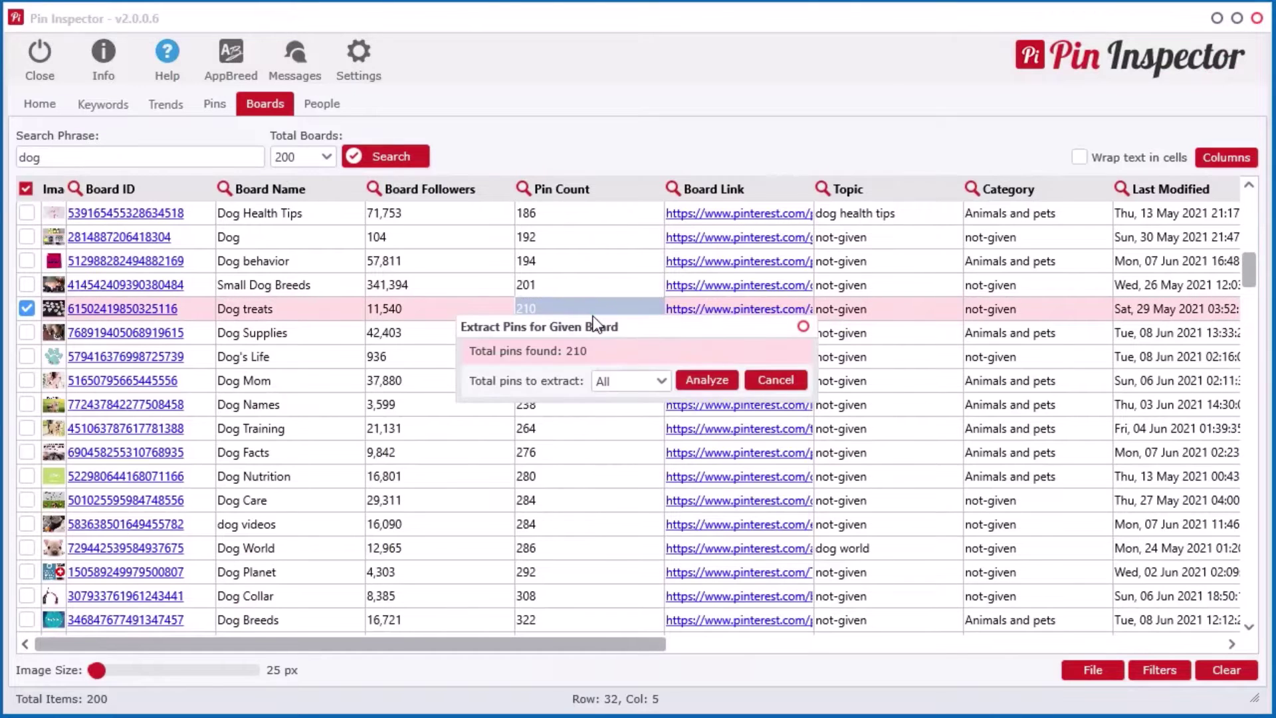
left_click(700, 376)
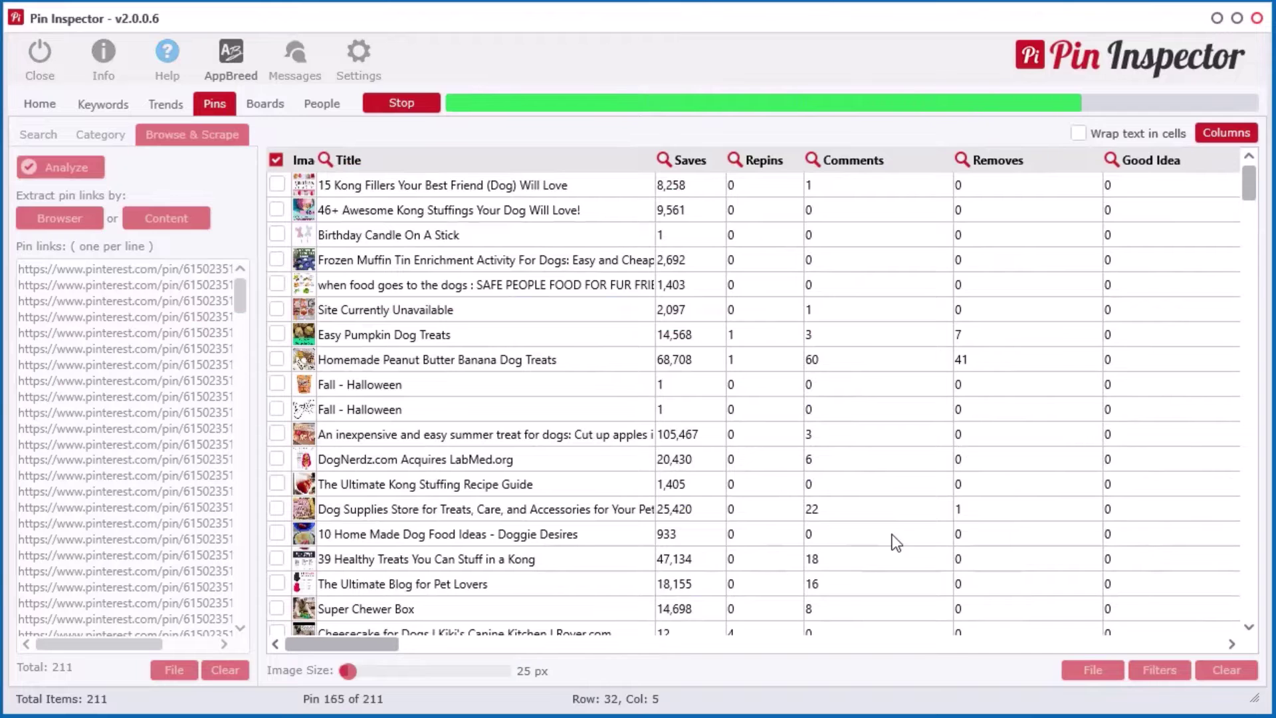
Sort the extracted pins by Saves and Repins, ending on Saves, and enlarge thumbnails
left_click(687, 165)
left_click(687, 166)
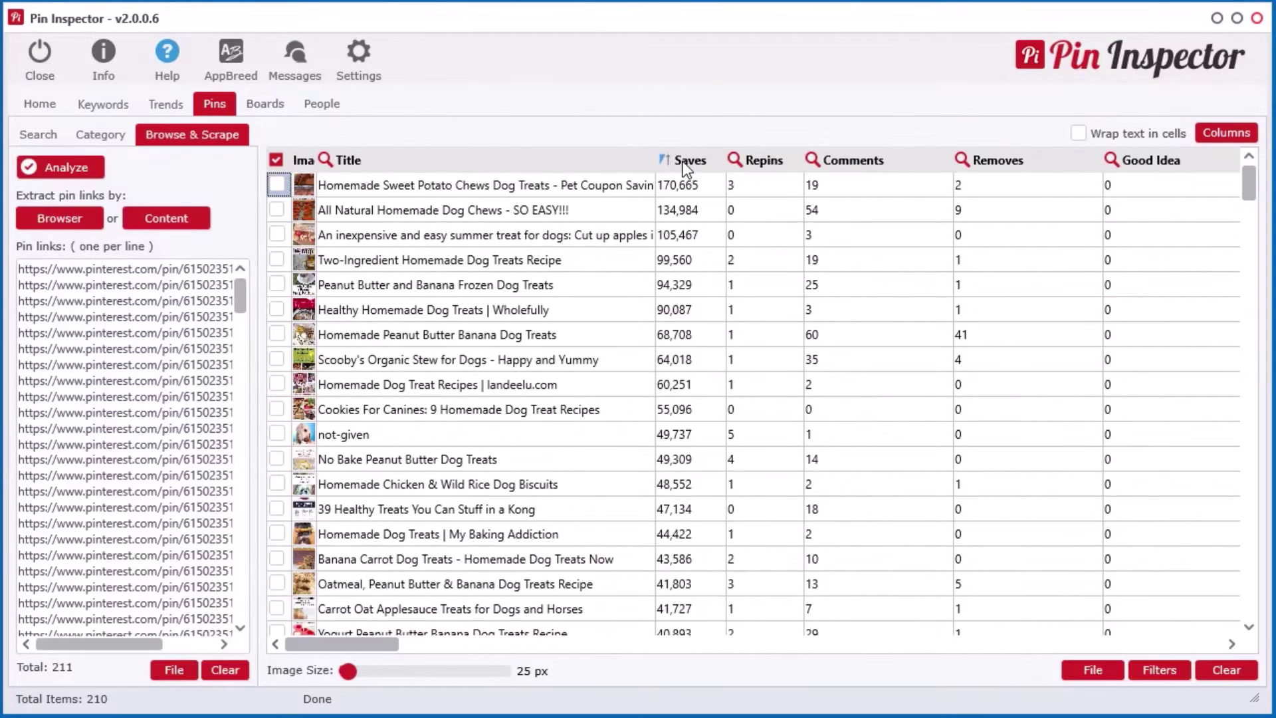
left_click(757, 159)
left_click(756, 159)
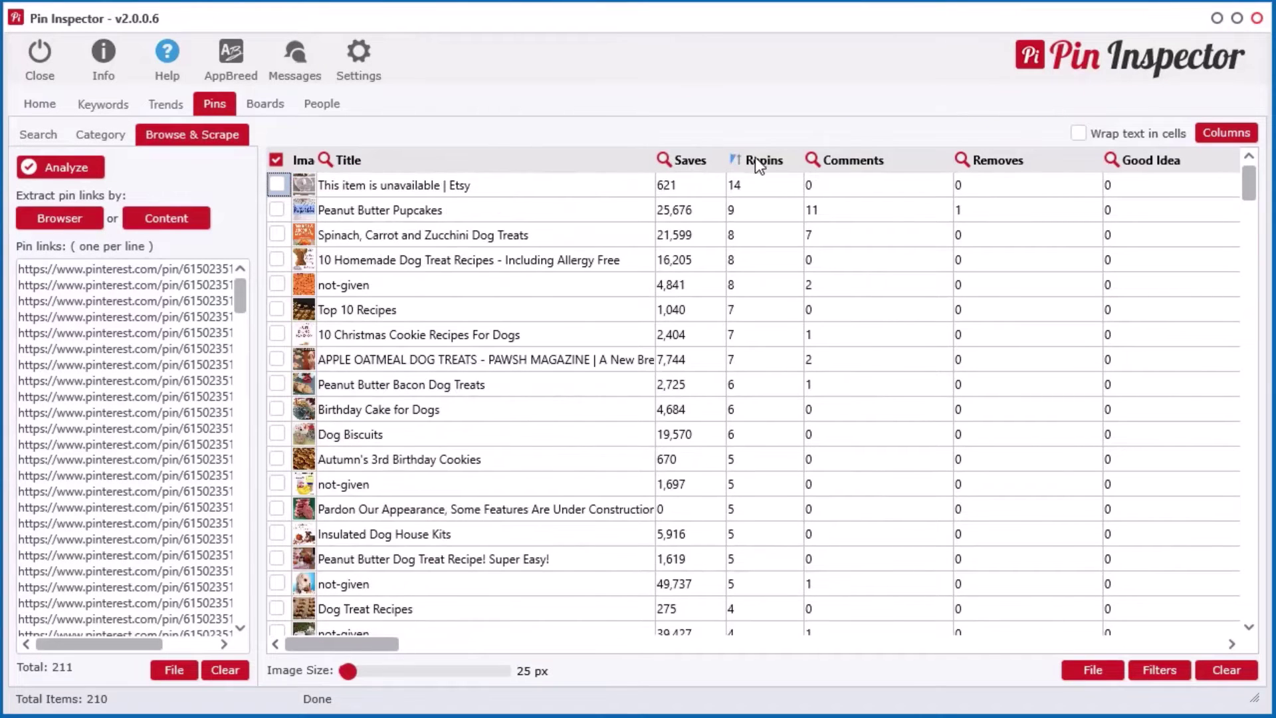
left_click(698, 161)
left_click(698, 161)
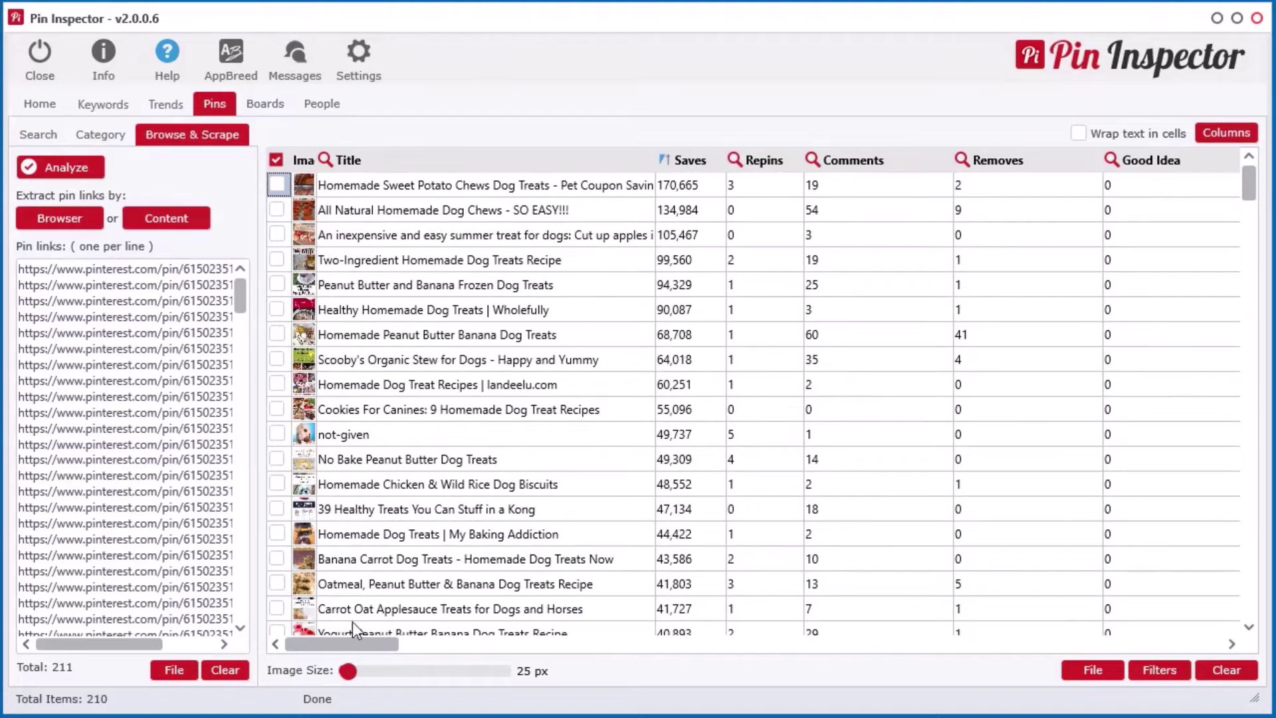
mouse_move(349, 670)
left_mouse_down()
mouse_move(501, 681)
mouse_move(341, 681)
left_mouse_up()
Download the images and videos of five checked funny pins to the pins folder
left_click(277, 185)
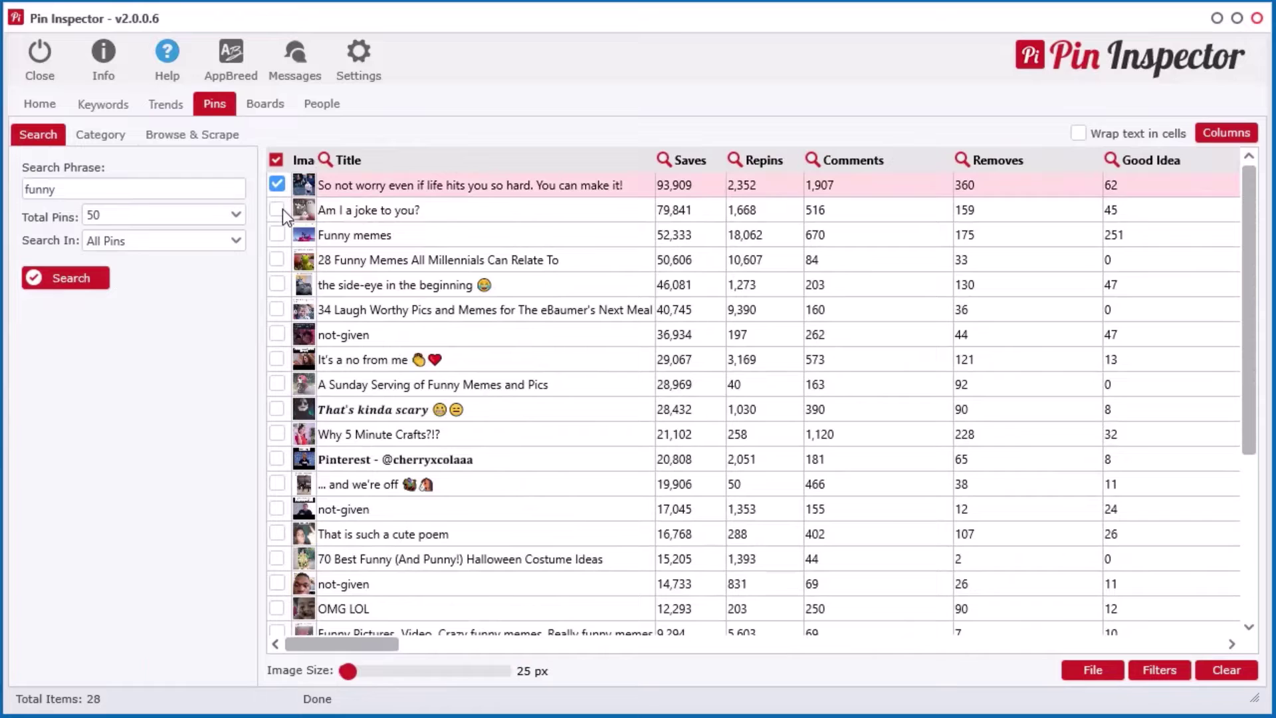
left_click(277, 210)
left_click(277, 259)
left_click(277, 285)
left_click(277, 310)
right_click(381, 285)
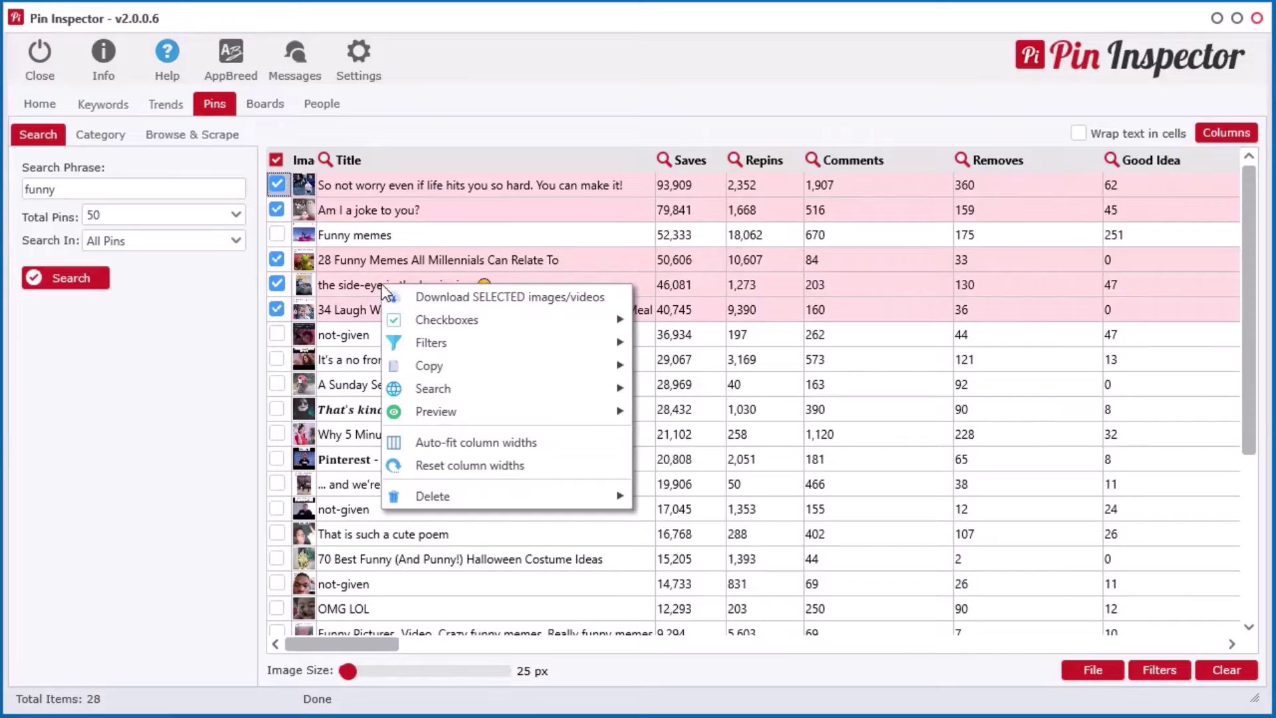
left_click(470, 298)
left_click(1090, 685)
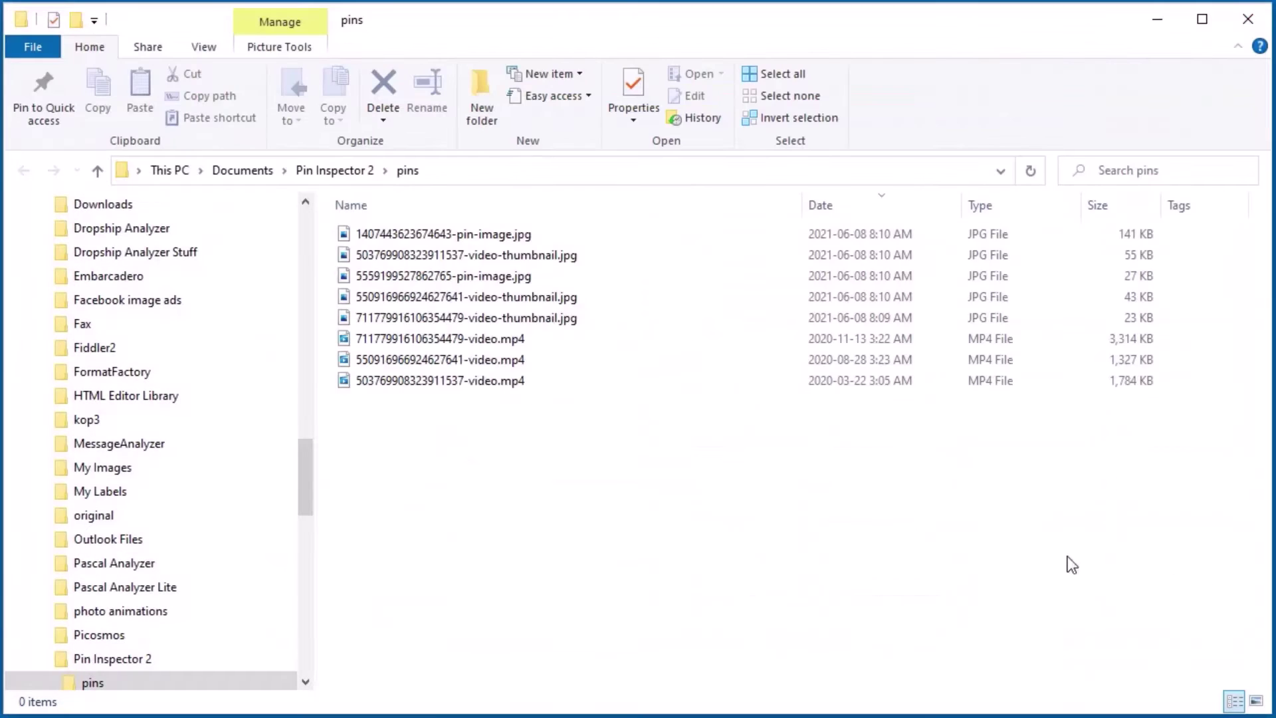
Preview the downloaded files in Photos, playing the owl video, then close the viewer
double_click(465, 234)
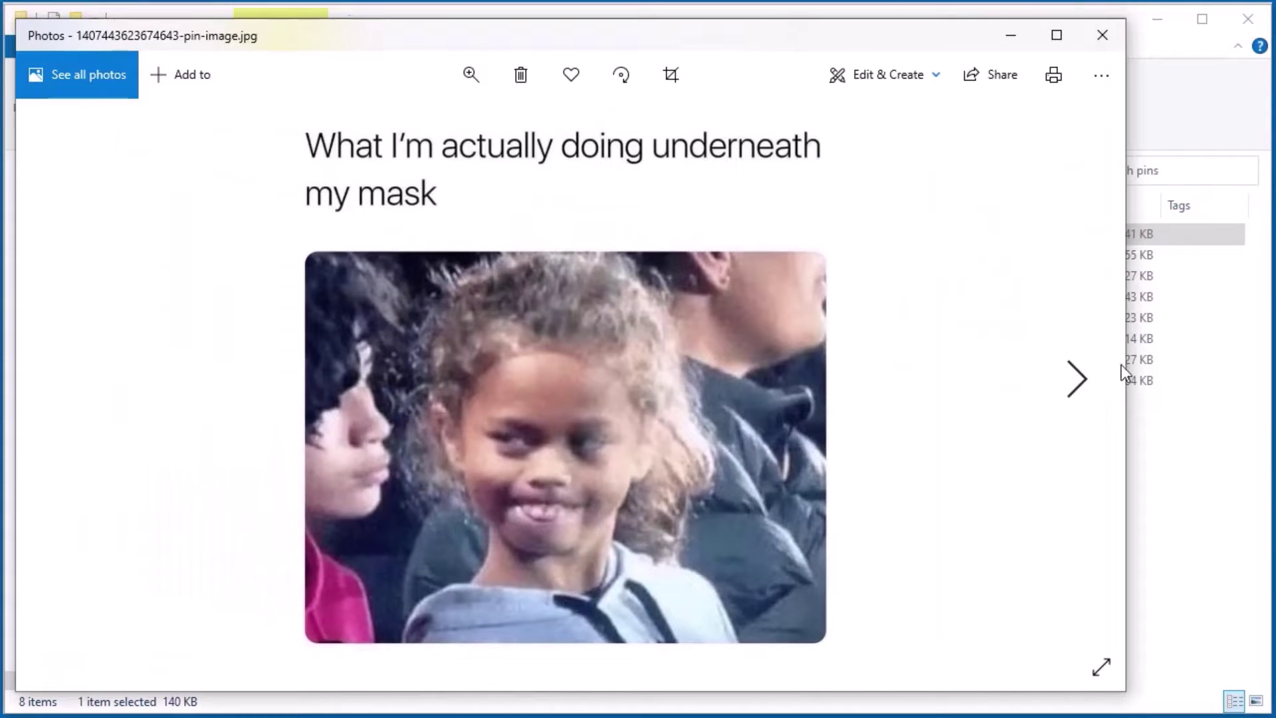
left_click(1088, 377)
left_click(1087, 378)
left_click(1083, 377)
left_click(1074, 378)
left_click(40, 667)
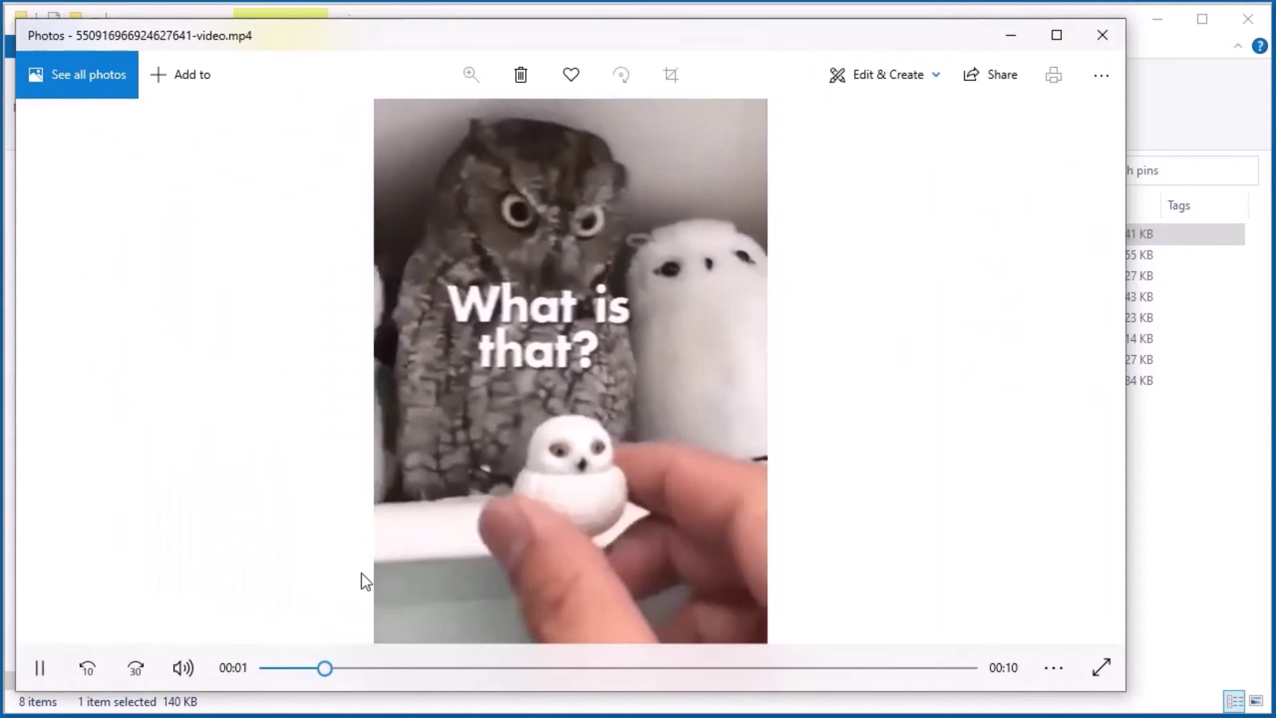
left_click(1112, 45)
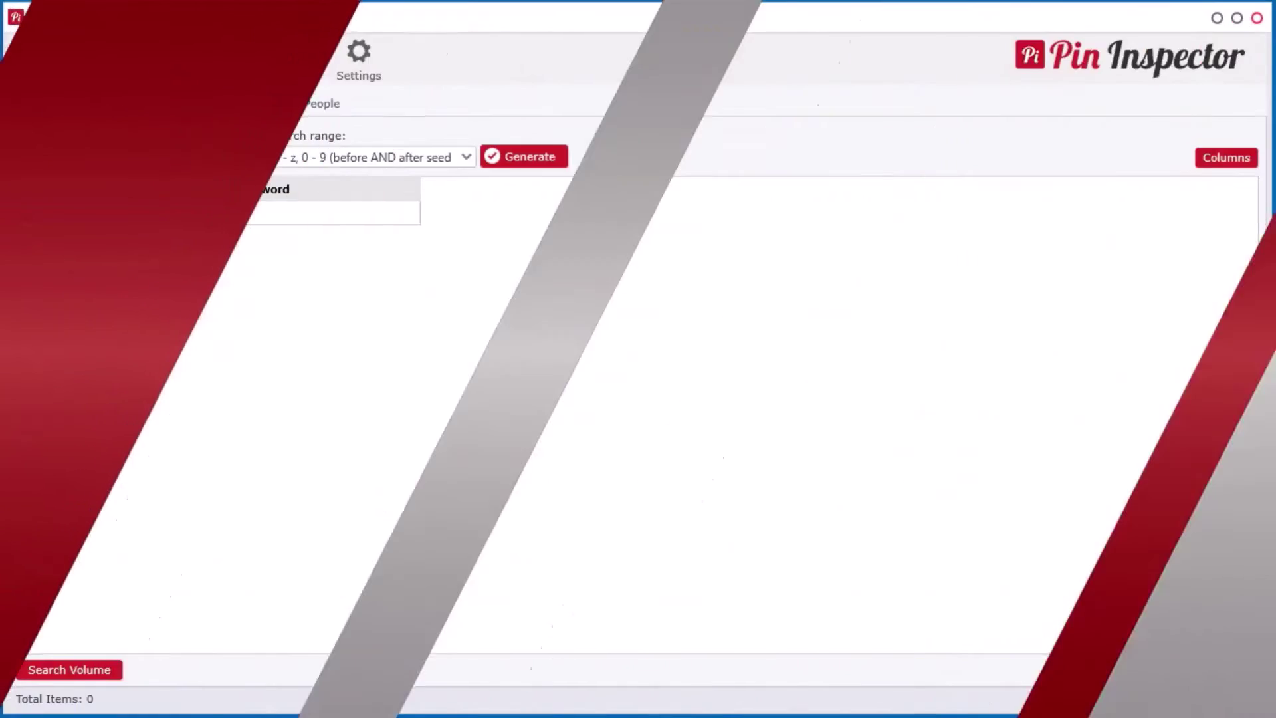
Generate keyword ideas for 'dog', sort them by Rank, and fetch Search Volume data
type("dog")
left_click(528, 157)
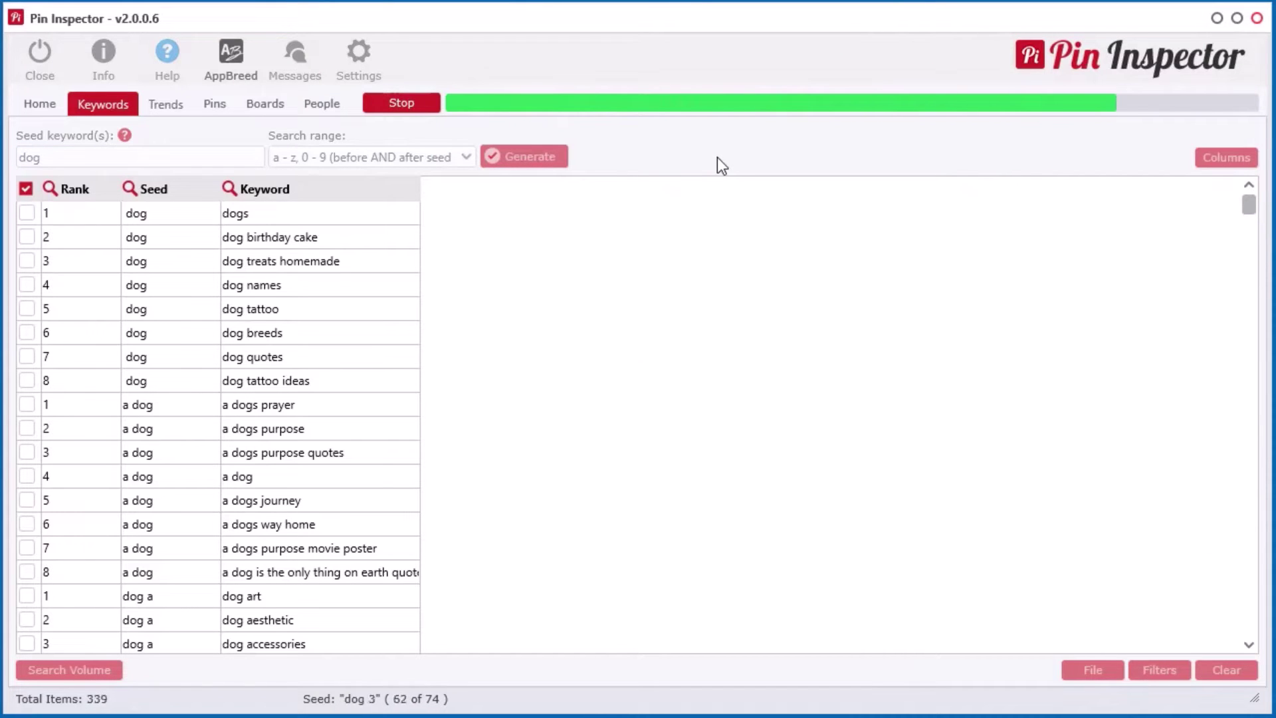
mouse_move(1248, 204)
left_mouse_down()
mouse_move(1246, 640)
mouse_move(1235, 197)
left_mouse_up()
left_click(77, 189)
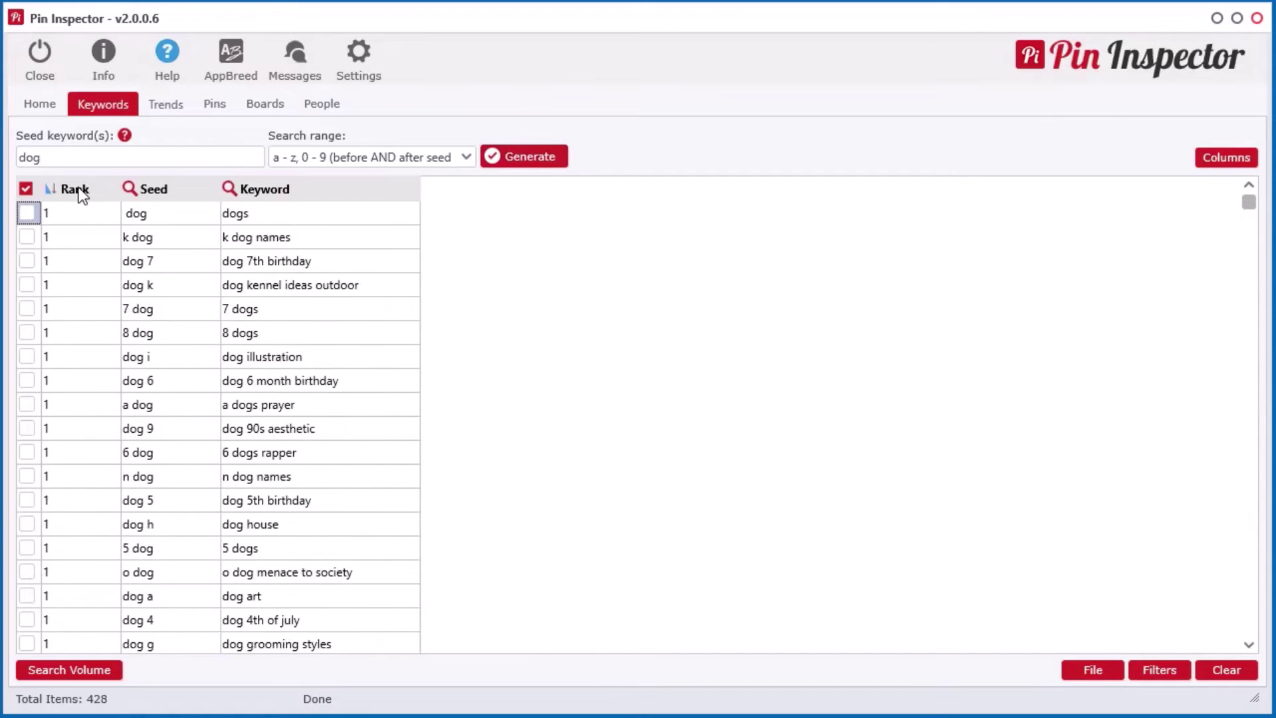
left_click(71, 671)
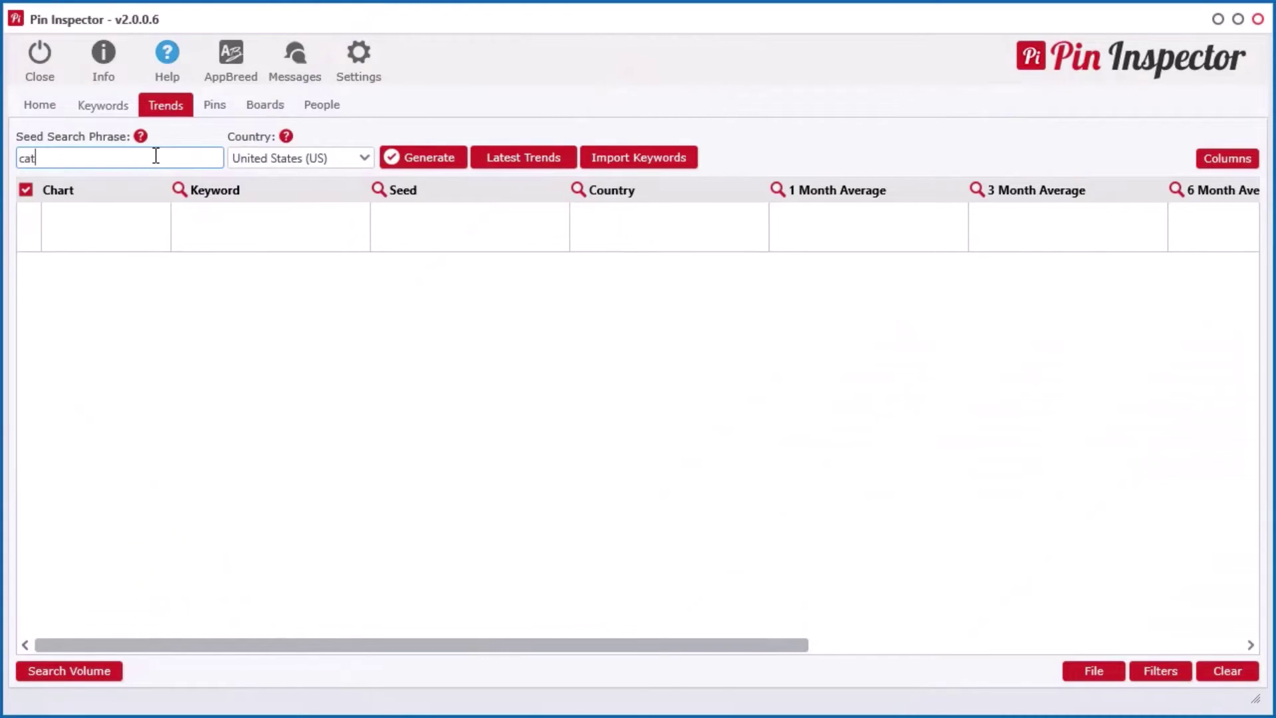
Generate trend data for 'cat' and view the cat pfp trend as bar then line chart
left_click(416, 163)
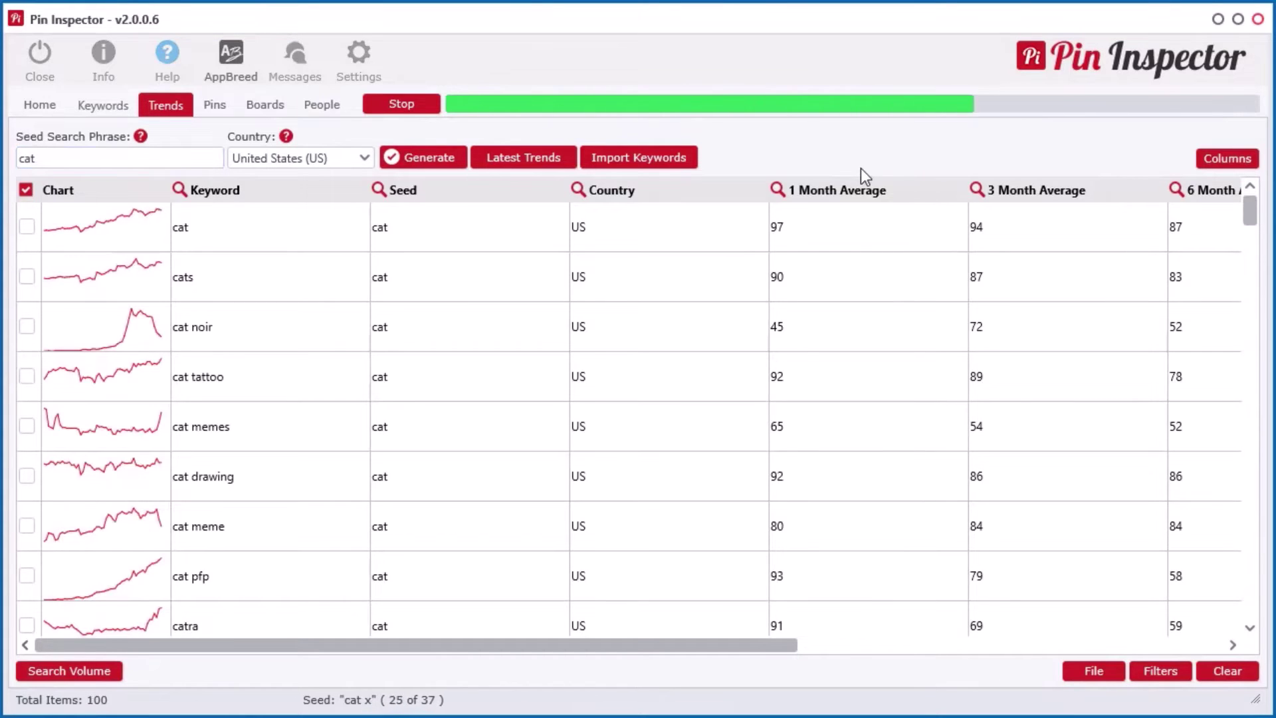
scroll(233, 297, "down", 2)
left_click(135, 383)
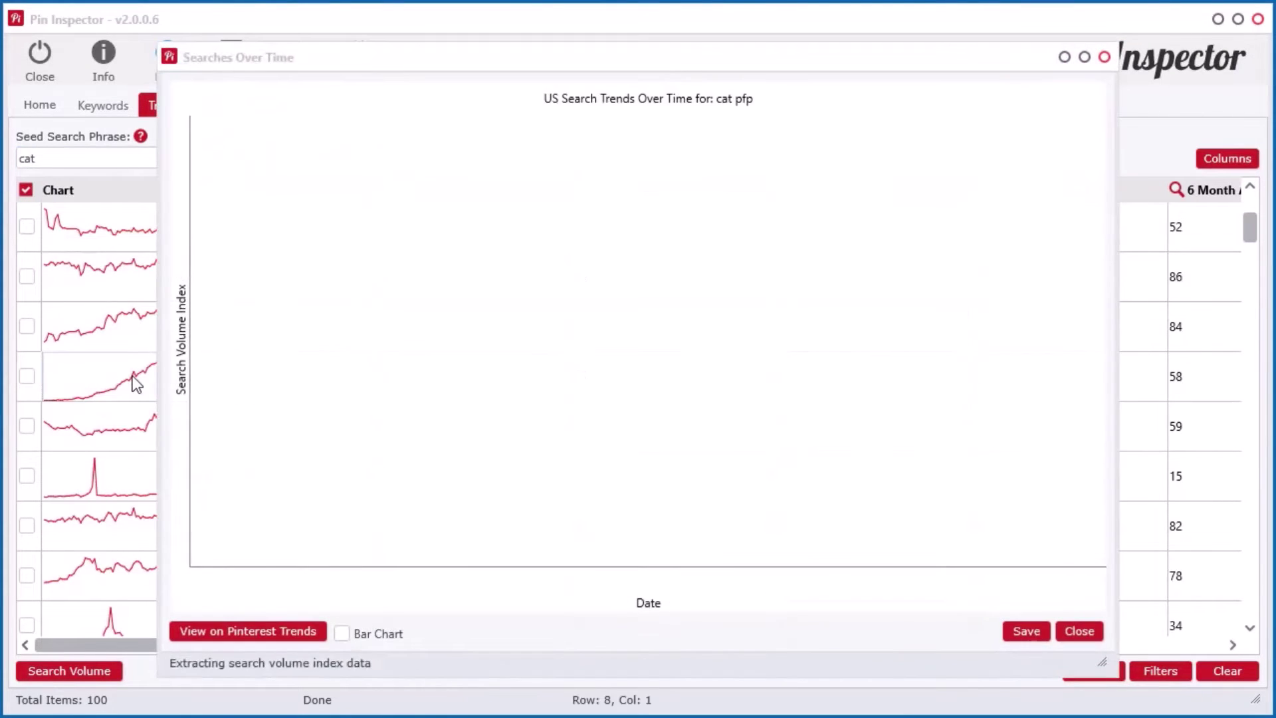
left_click(406, 630)
left_click(396, 635)
left_click(1097, 632)
left_click_drag(884, 651, 761, 644)
Sort the cat keywords by 1 Month Average and preview the cat doodle trend chart
left_click(861, 193)
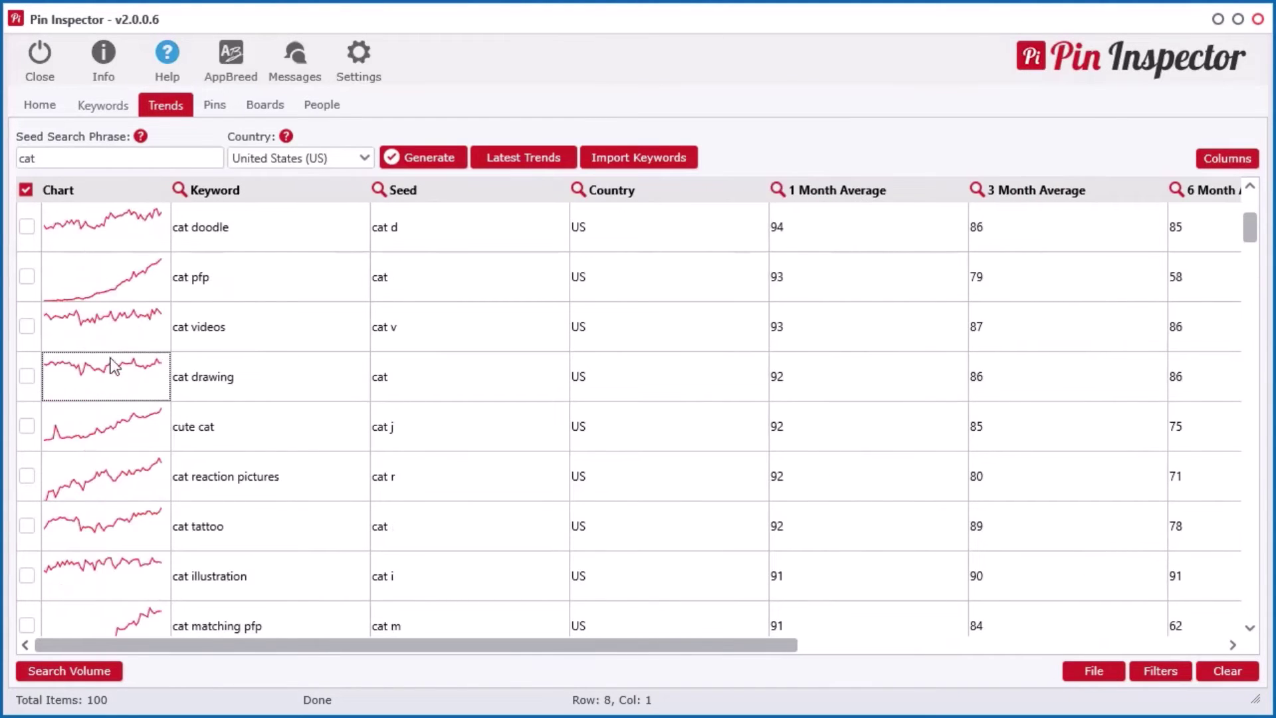
left_click(114, 235)
left_click(1082, 630)
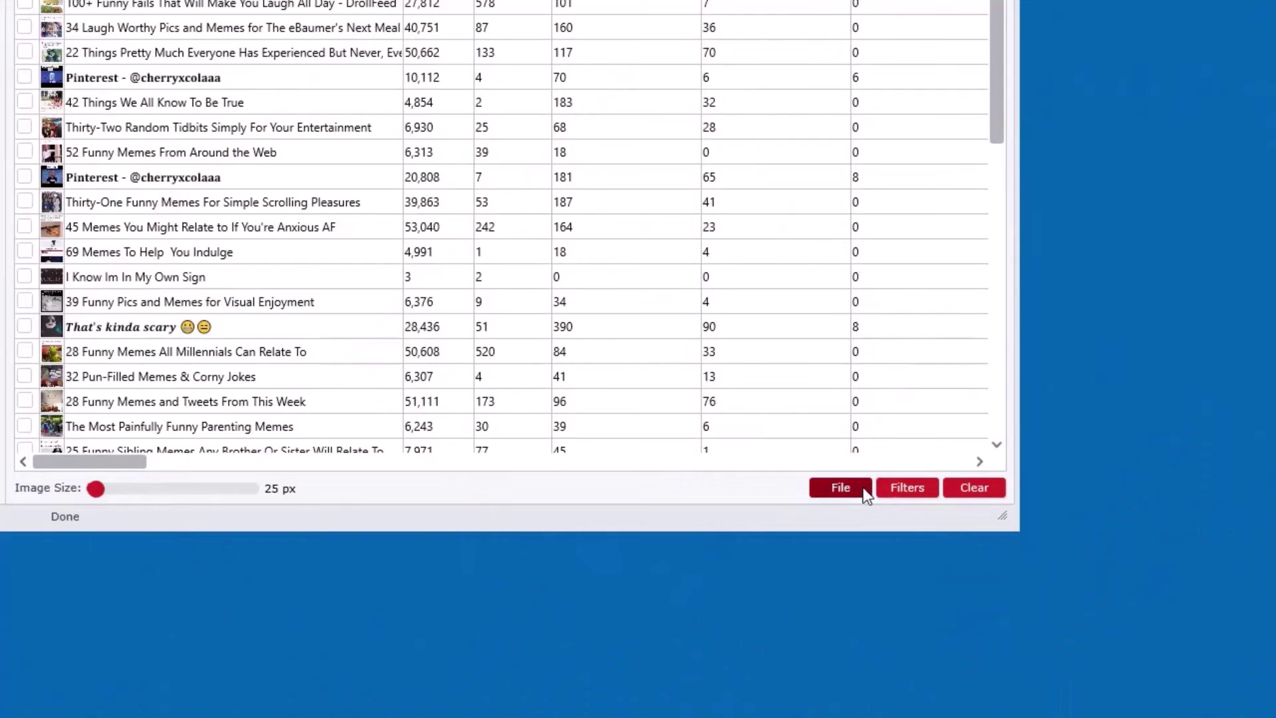
Export the funny pin results as an Interactive HTML Feed file
left_click(842, 489)
mouse_move(896, 640)
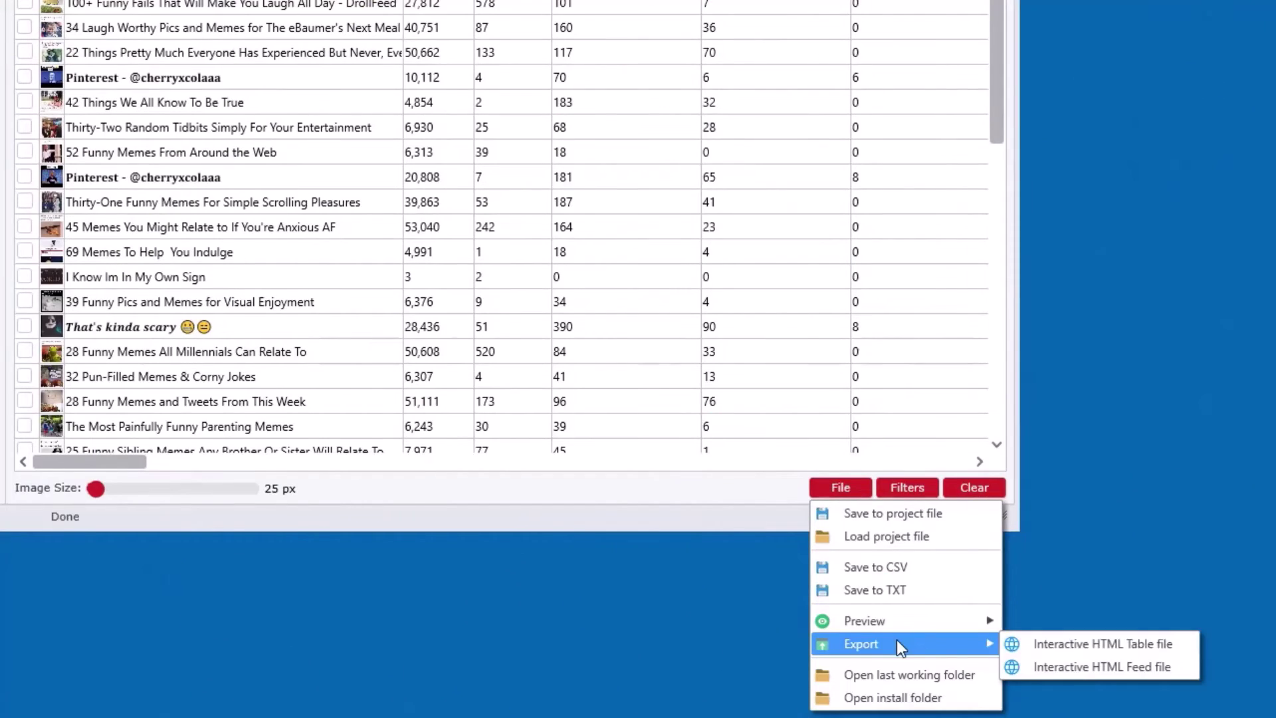
left_click(1066, 668)
On the pin cards feed page, reorder the cards by repins, then by comments
scroll(132, 217, "down", 3)
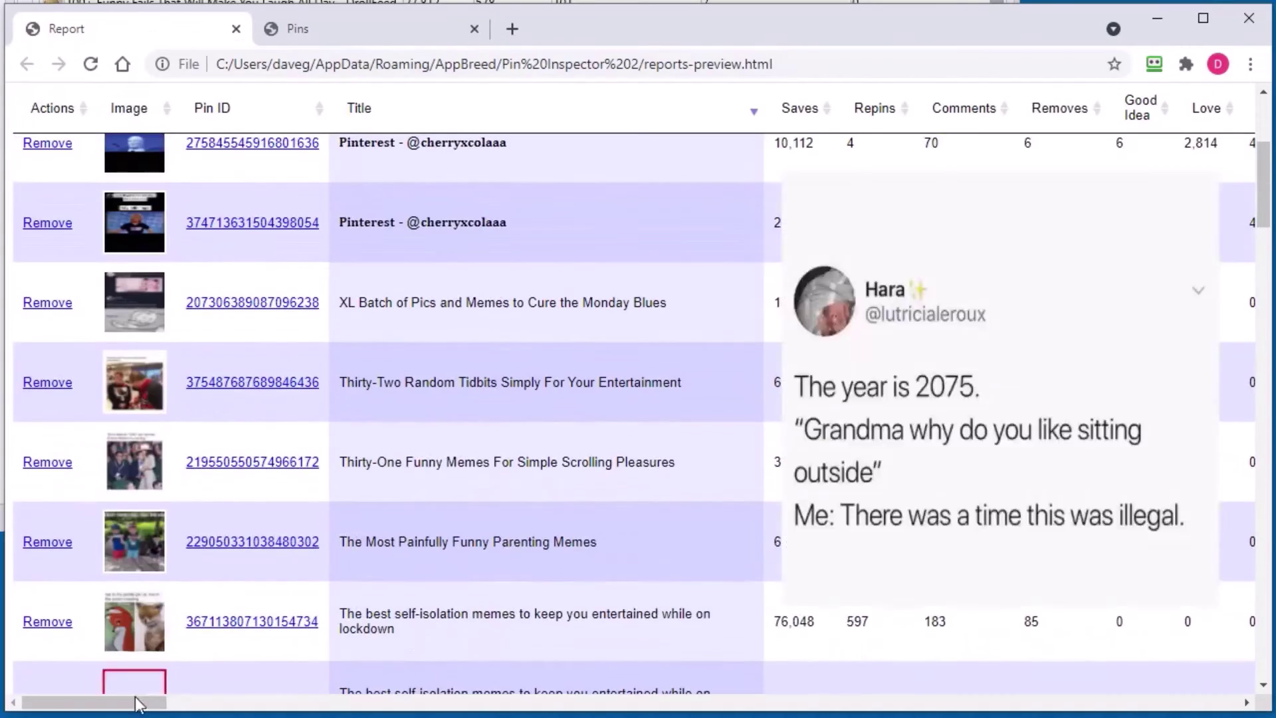
left_click_drag(129, 703, 360, 706)
left_click(417, 33)
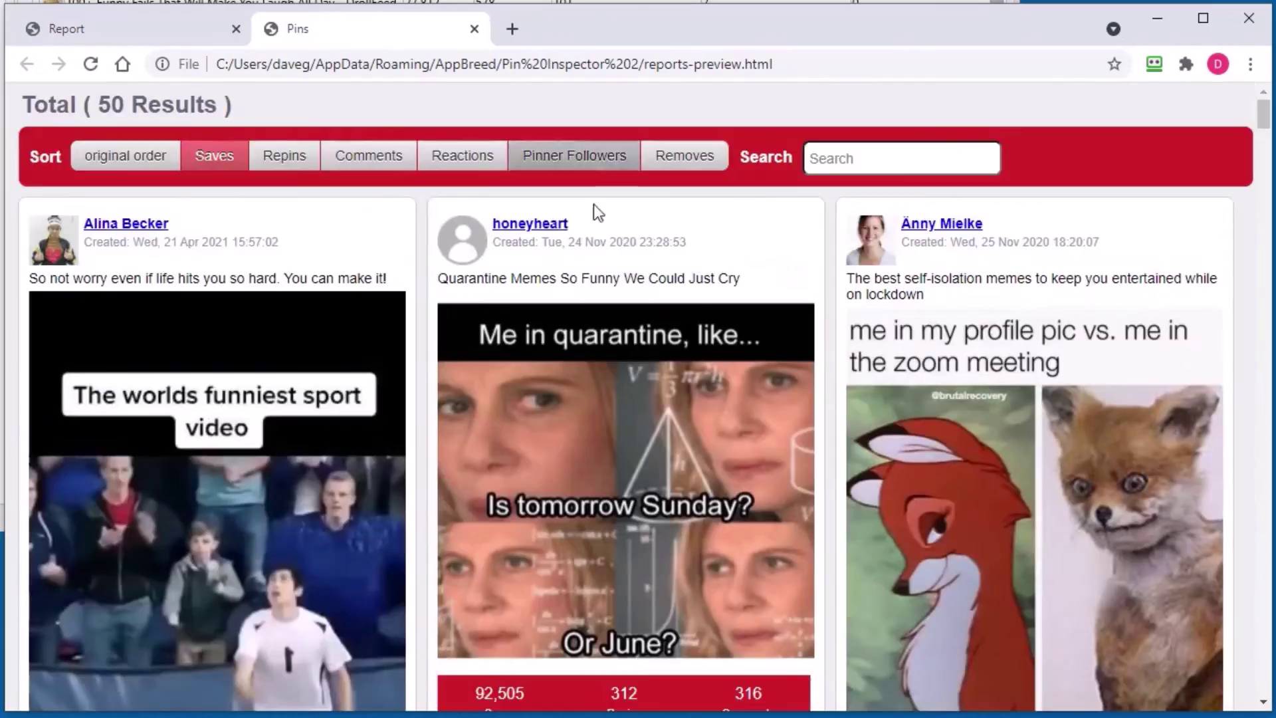
scroll(607, 379, "down", 10)
scroll(463, 258, "up", 10)
left_click(284, 156)
left_click(369, 155)
Scroll through the comment-sorted cards, then switch to the pi-pins.csv spreadsheet
scroll(856, 231, "down", 10)
scroll(856, 231, "down", 10)
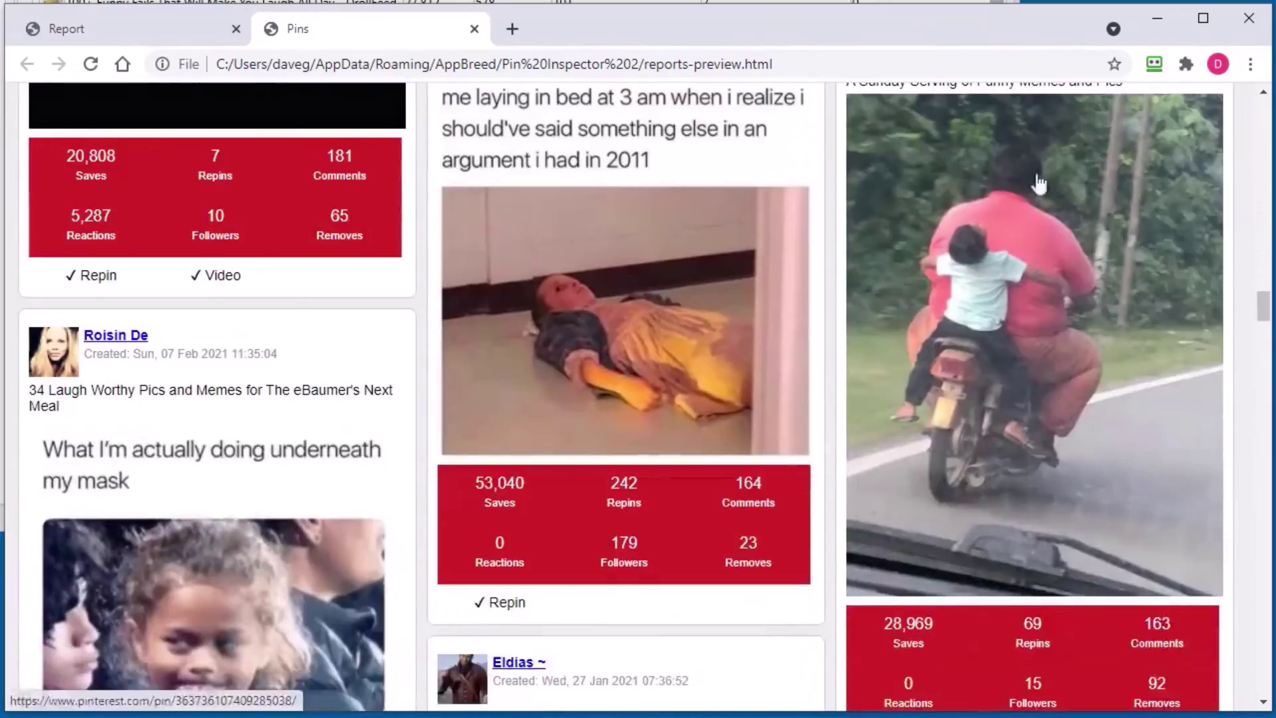
key("alt+Tab")
scroll(230, 286, "down", 5)
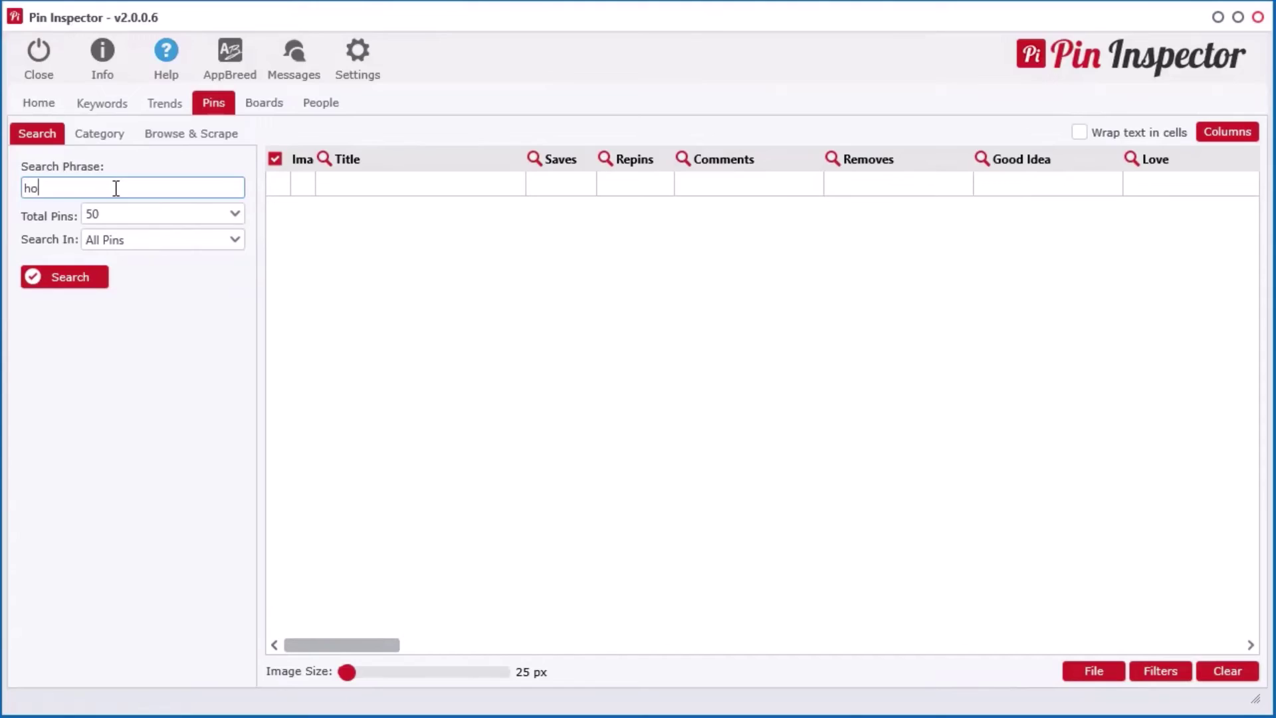
Search pins for 'home diy', shrink Image Size, sort by Saves, and widen the Title column
type("y")
left_click(87, 270)
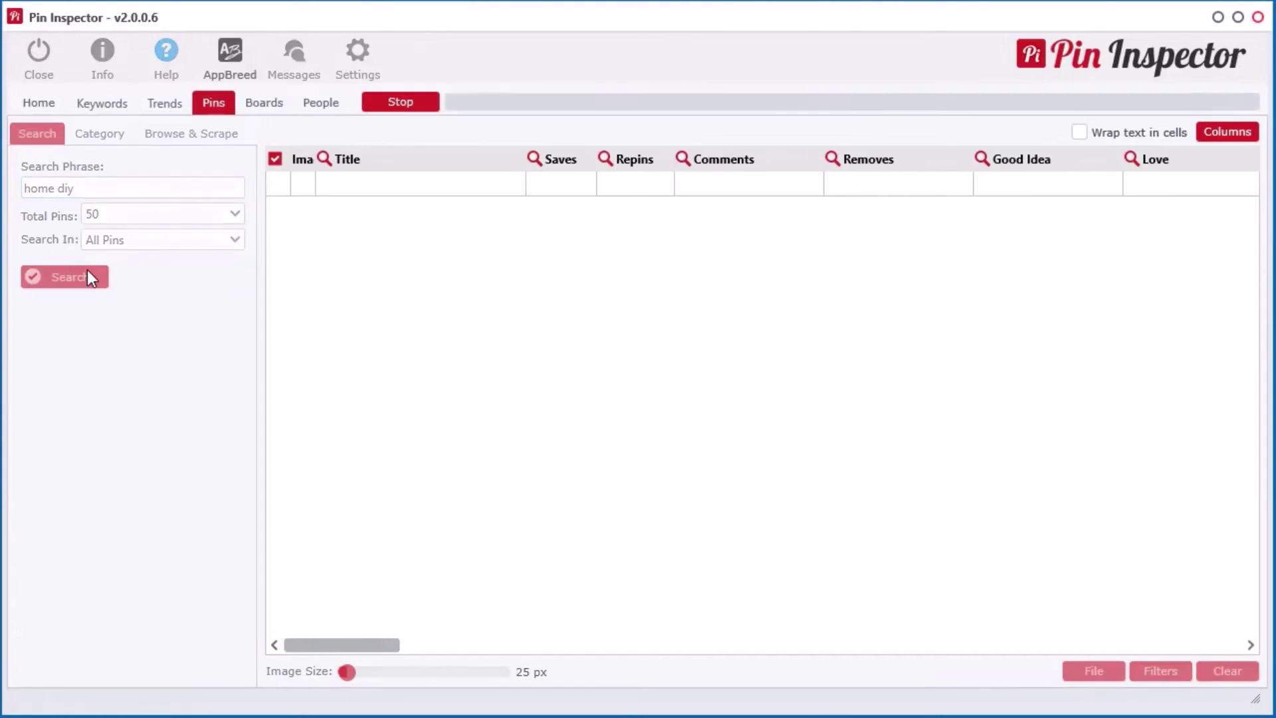
left_click_drag(328, 646, 347, 672)
left_click(557, 159)
left_click_drag(526, 160, 653, 159)
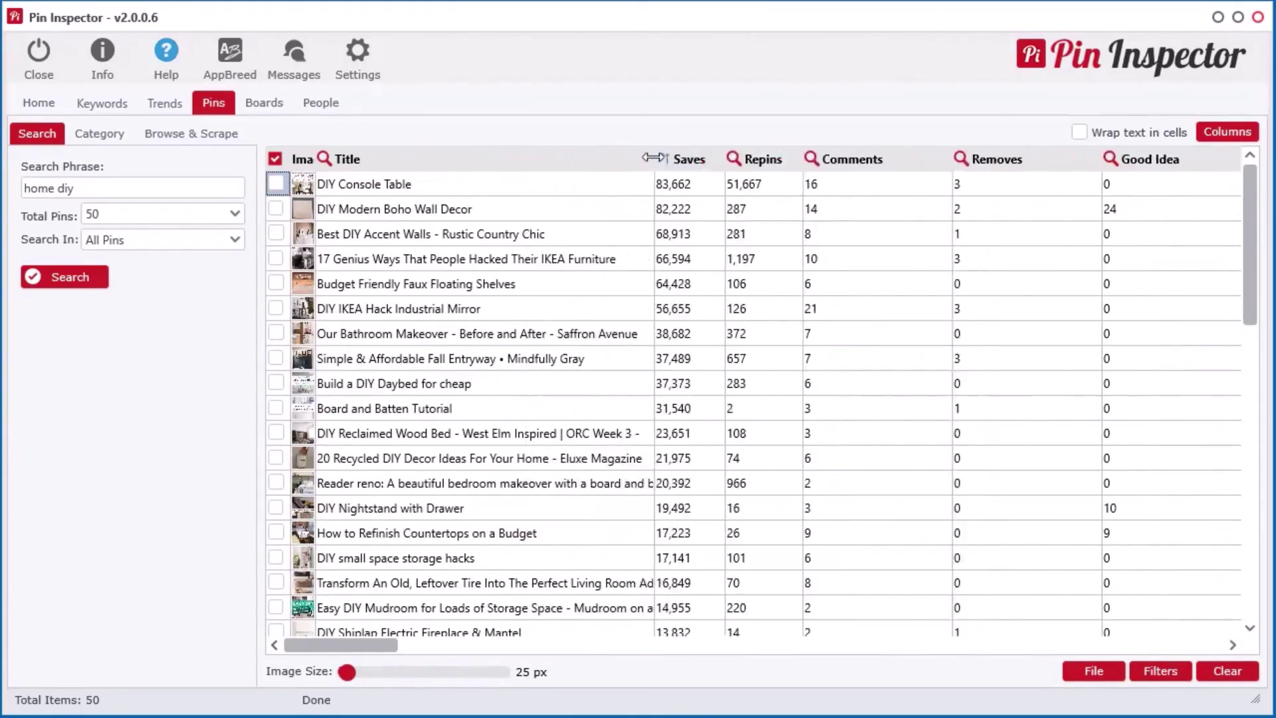